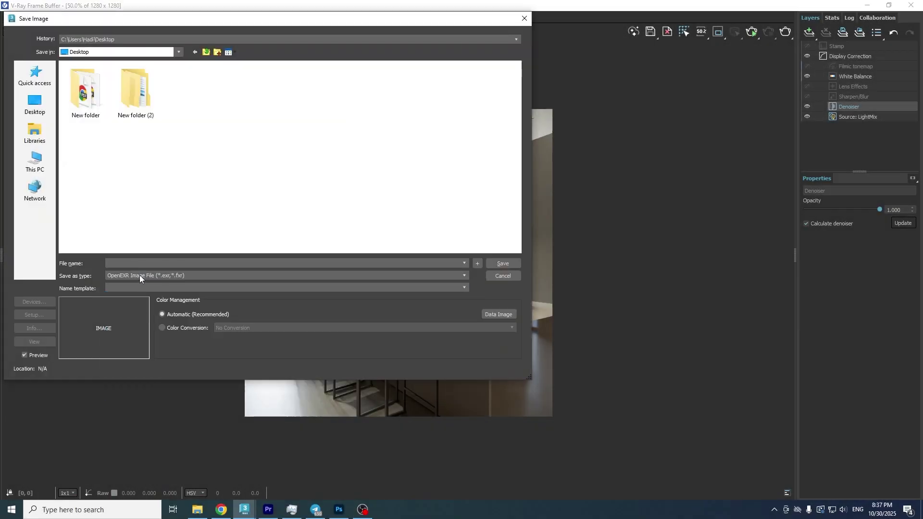
- Save the kitchen render as an OpenEXR file, accepting the default EXR options
{"action": "left_click", "coordinate": [503, 264]}
{"action": "left_click", "coordinate": [208, 358]}
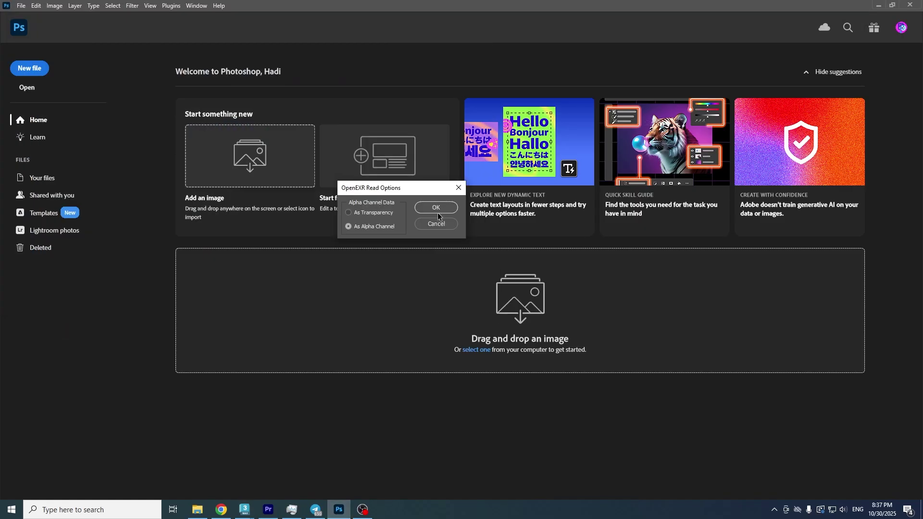
{"action": "left_click", "coordinate": [436, 209]}
- Open the EXR in Photoshop with ACEScg input colour space and the chosen working space
{"action": "left_click", "coordinate": [422, 225]}
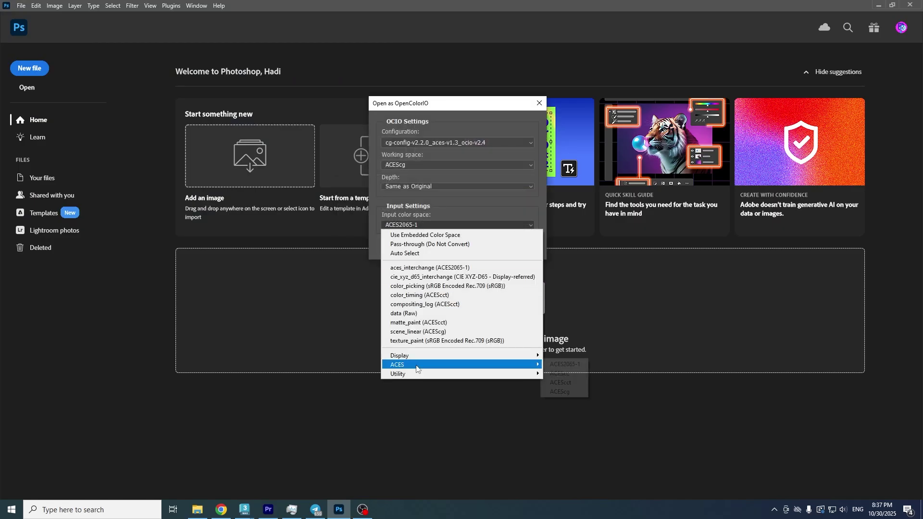
{"action": "left_click", "coordinate": [418, 370]}
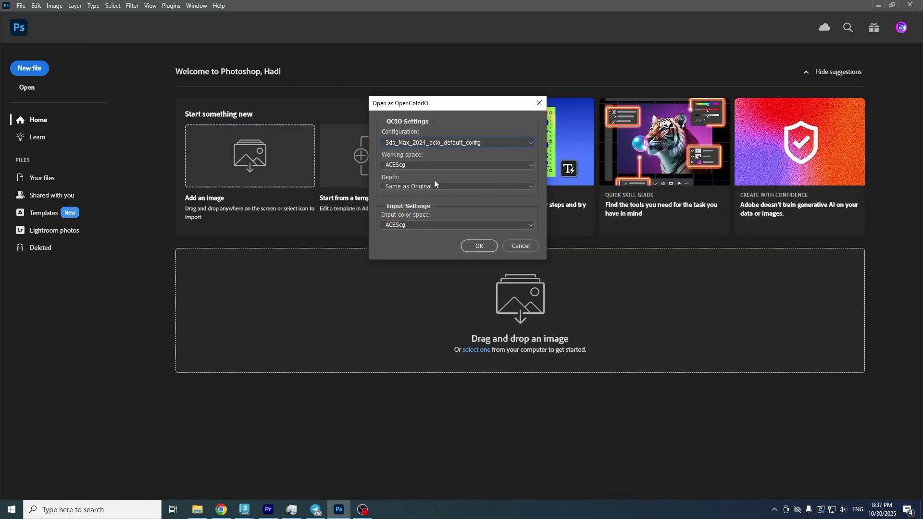
{"action": "left_click", "coordinate": [411, 165]}
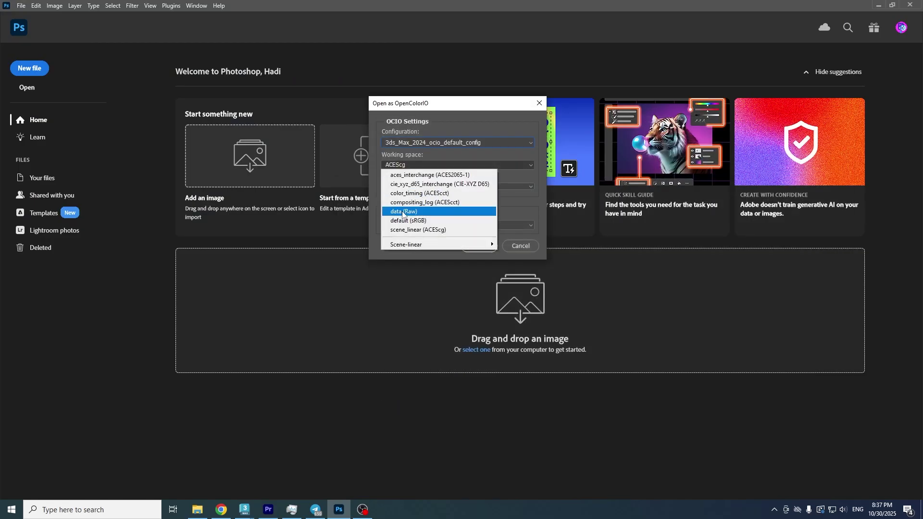
{"action": "left_click", "coordinate": [404, 214]}
{"action": "left_click", "coordinate": [479, 245]}
{"action": "key", "text": "alt+Tab"}
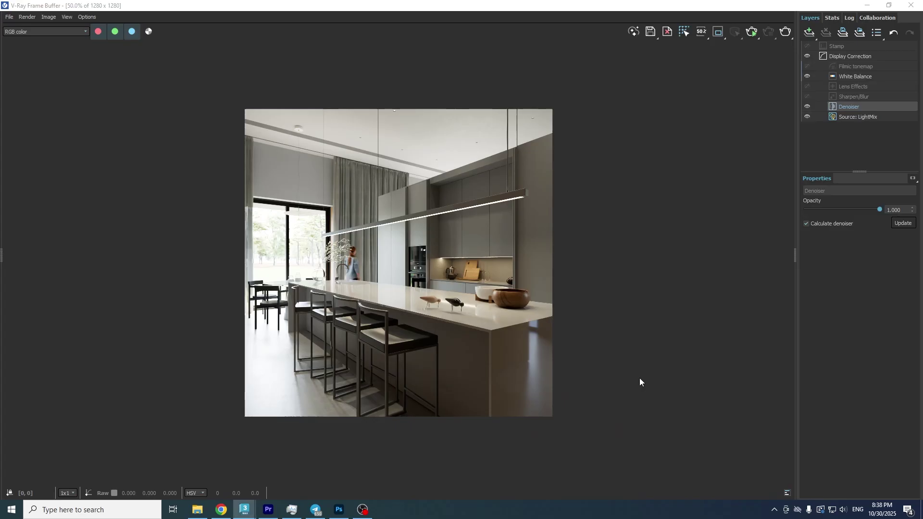
- Switch over to the 3ds Max window showing the bathroom scene Cam08-gamma.max
{"action": "key", "text": "alt+Tab"}
{"action": "key", "text": "alt+Tab"}
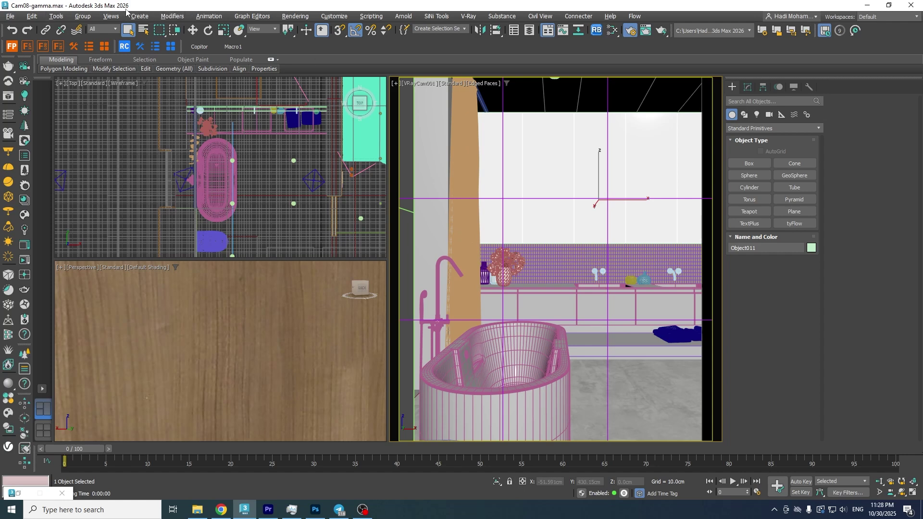
- Switch Color Management from Gamma Workflow to OCIO - 3ds Max Default, keeping ACEScg rendering space
{"action": "key", "text": "alt+Tab"}
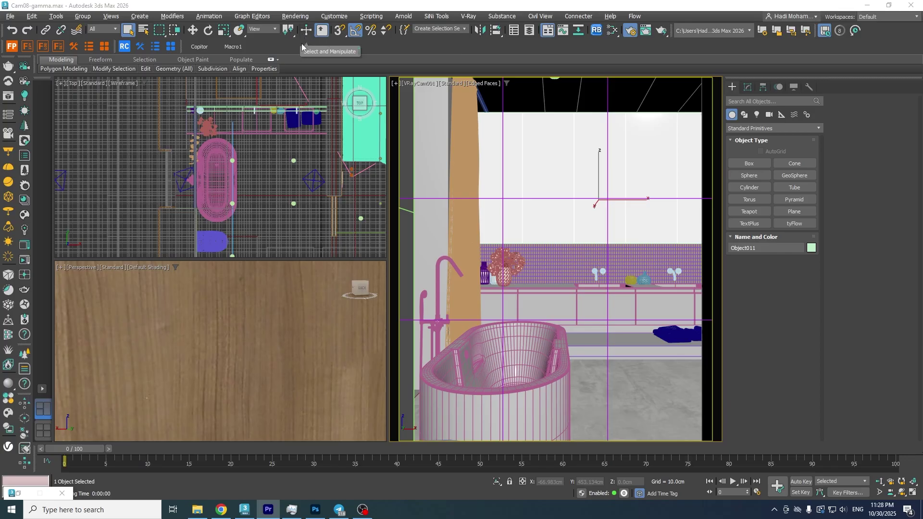
{"action": "left_click", "coordinate": [291, 17]}
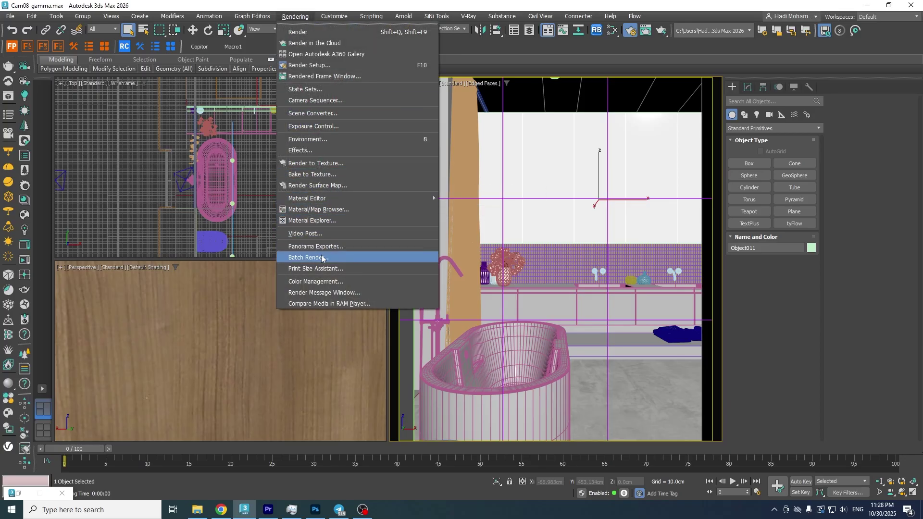
{"action": "left_click", "coordinate": [310, 282]}
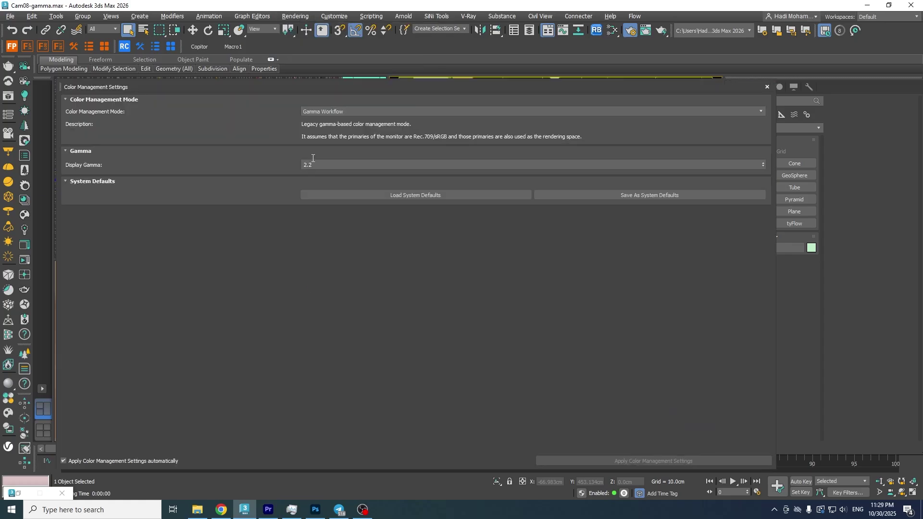
{"action": "left_click", "coordinate": [323, 110]}
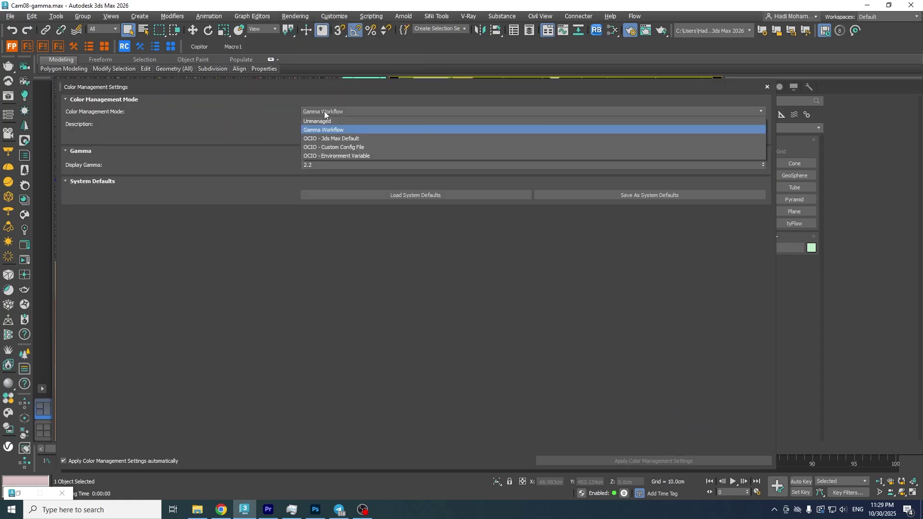
{"action": "left_click", "coordinate": [318, 138]}
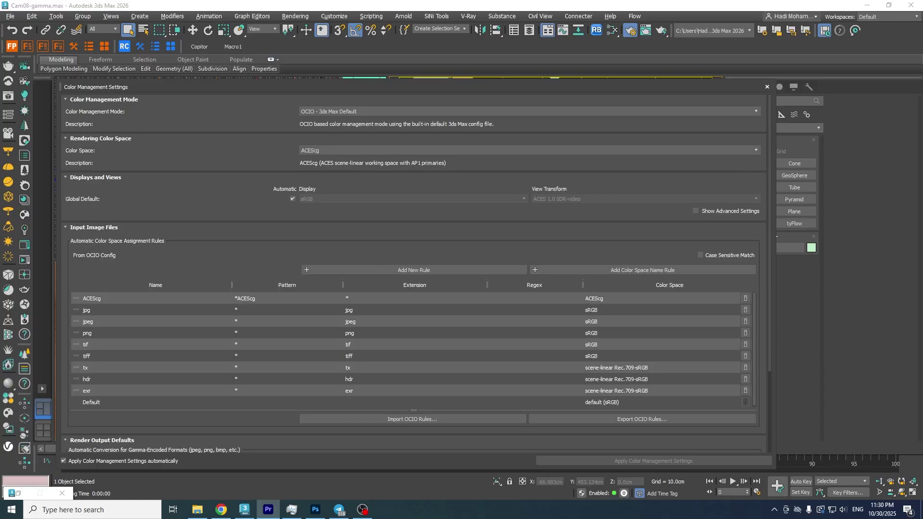
{"action": "left_click", "coordinate": [341, 152]}
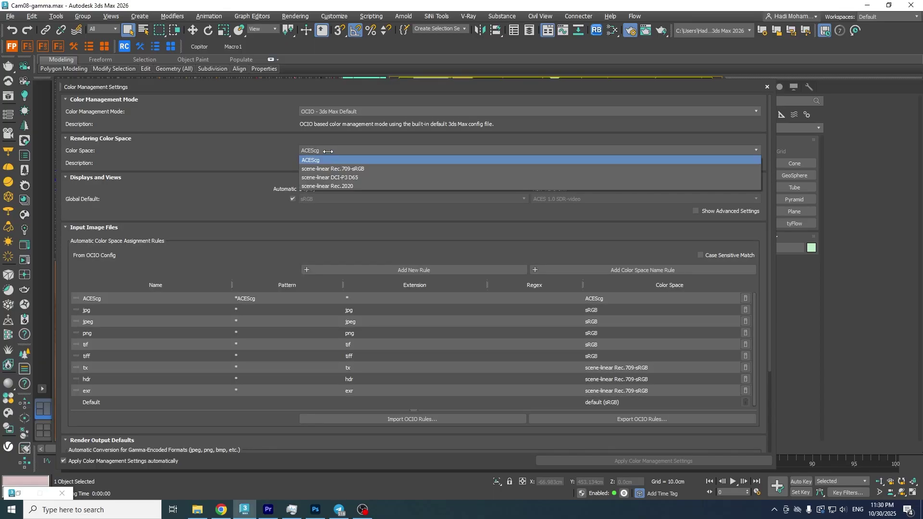
{"action": "left_click", "coordinate": [316, 161]}
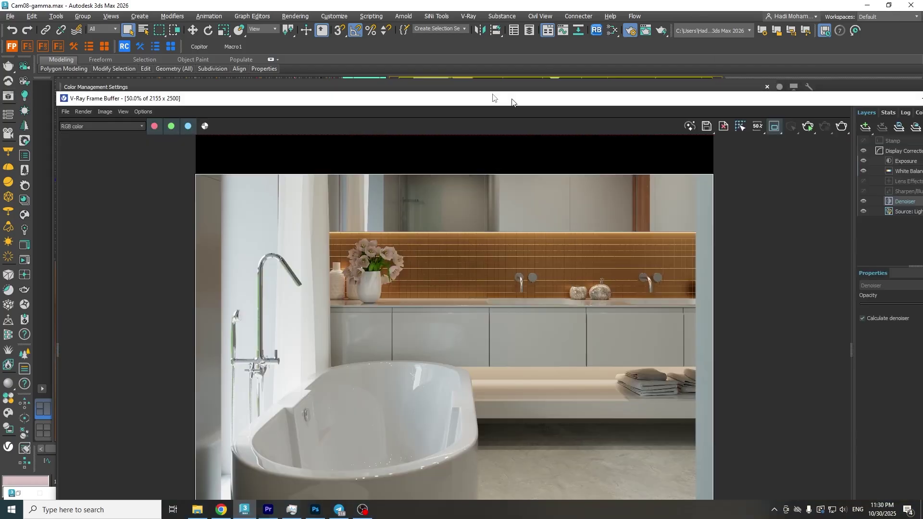
- Move the frame buffer up and left and inspect the bathroom render's Display Correction layer
{"action": "left_click_drag", "start_coordinate": [511, 99], "coordinate": [426, 26]}
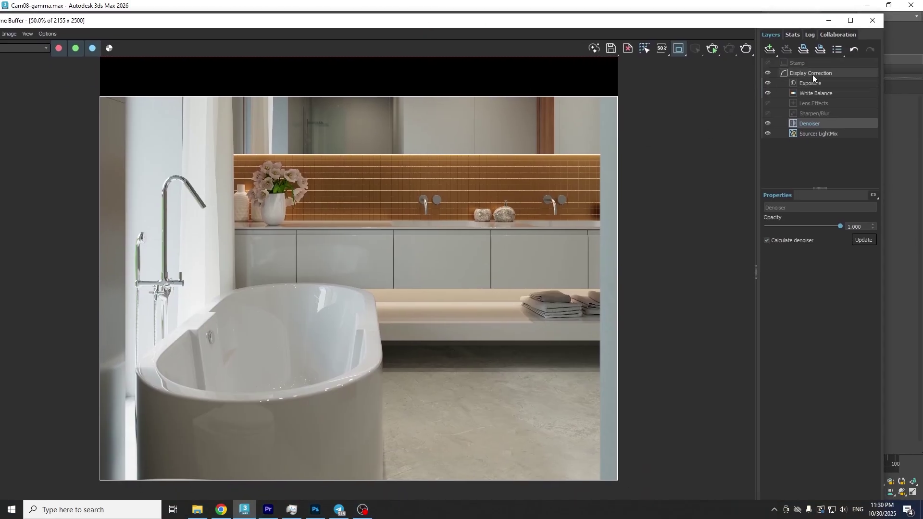
{"action": "left_click", "coordinate": [812, 73]}
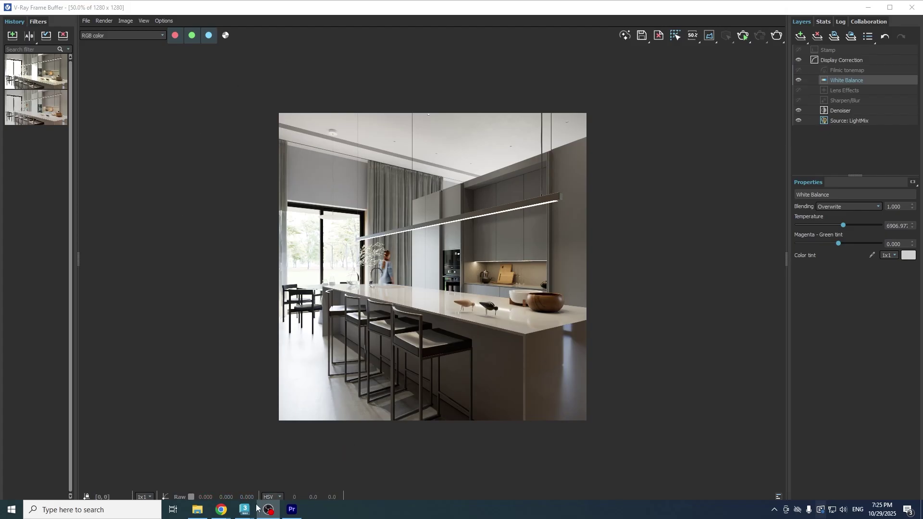
{"action": "mouse_move", "coordinate": [245, 510]}
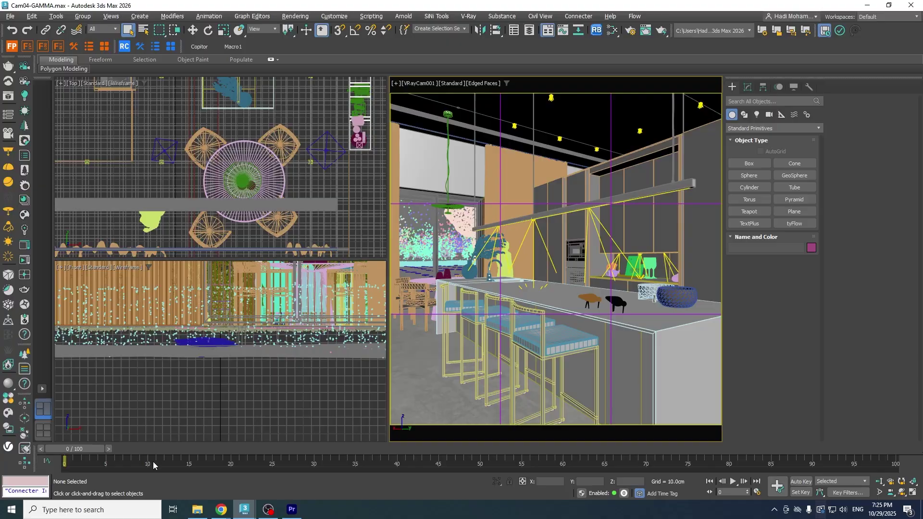
- Bring up the warmer Cam04-GAMMA kitchen render and list the addable correction layers
{"action": "left_click", "coordinate": [153, 462]}
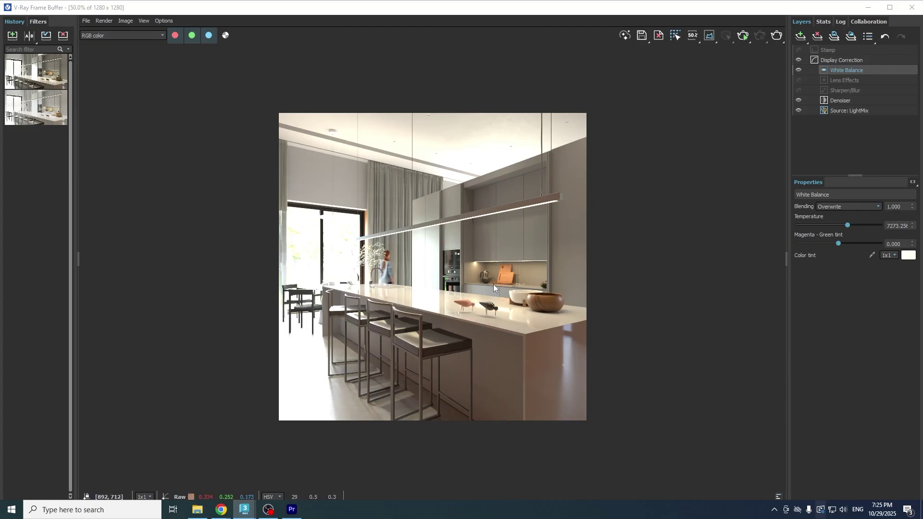
{"action": "left_click", "coordinate": [801, 37]}
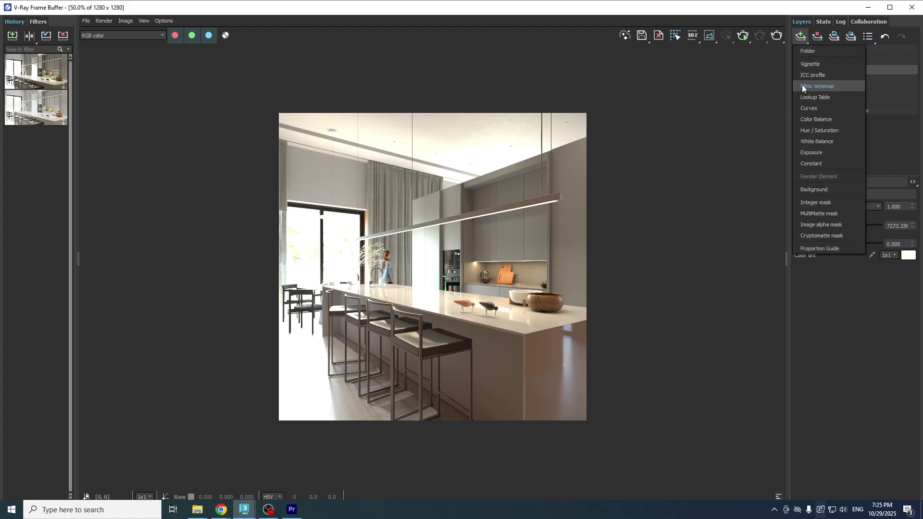
- Add a Power curve Filmic tonemap layer with toe strength 0.203 and raised shoulder strength
{"action": "left_click", "coordinate": [829, 87]}
{"action": "left_click", "coordinate": [823, 230]}
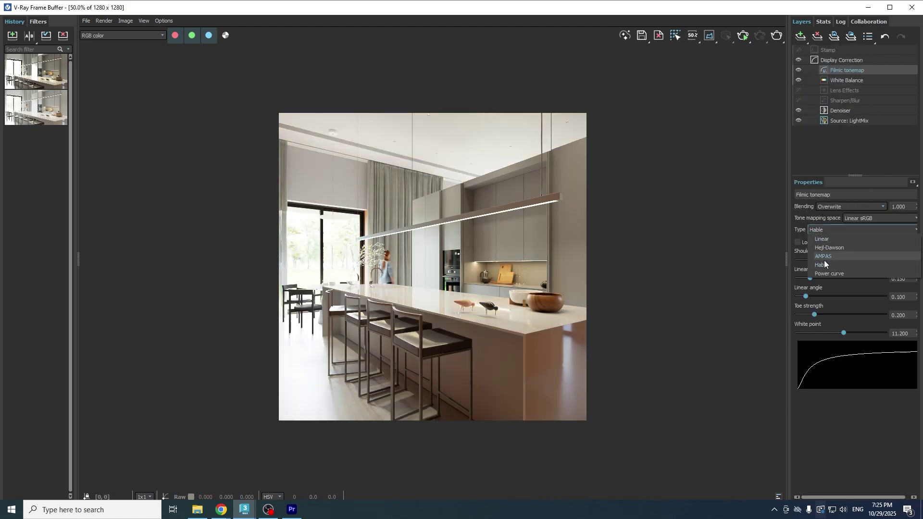
{"action": "left_click", "coordinate": [823, 272]}
{"action": "left_click_drag", "start_coordinate": [819, 278], "coordinate": [811, 277]}
{"action": "mouse_move", "coordinate": [797, 333]}
{"action": "left_mouse_down"}
{"action": "mouse_move", "coordinate": [856, 351]}
{"action": "mouse_move", "coordinate": [822, 333]}
{"action": "left_mouse_up"}
{"action": "left_click_drag", "start_coordinate": [811, 278], "coordinate": [815, 279]}
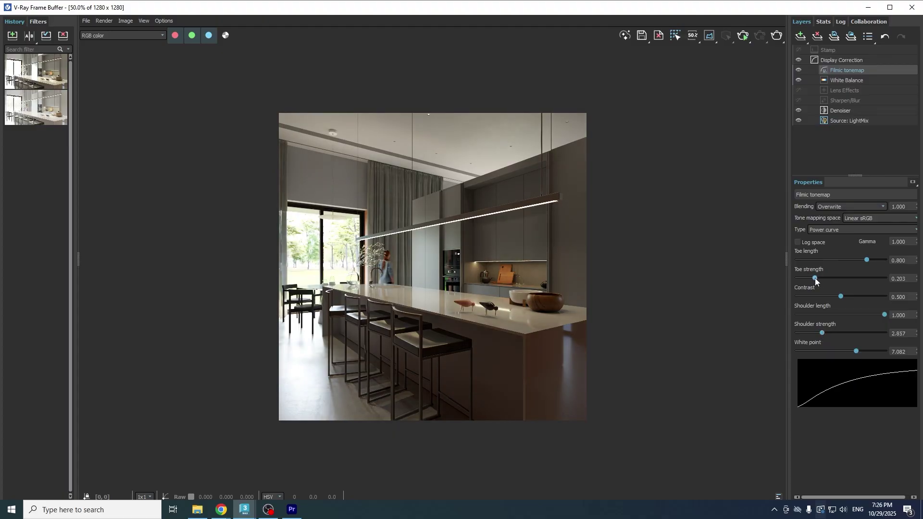
- Add an Exposure layer at about 0.52 and reset Filmic toe strength to 0.203
{"action": "left_click", "coordinate": [841, 79]}
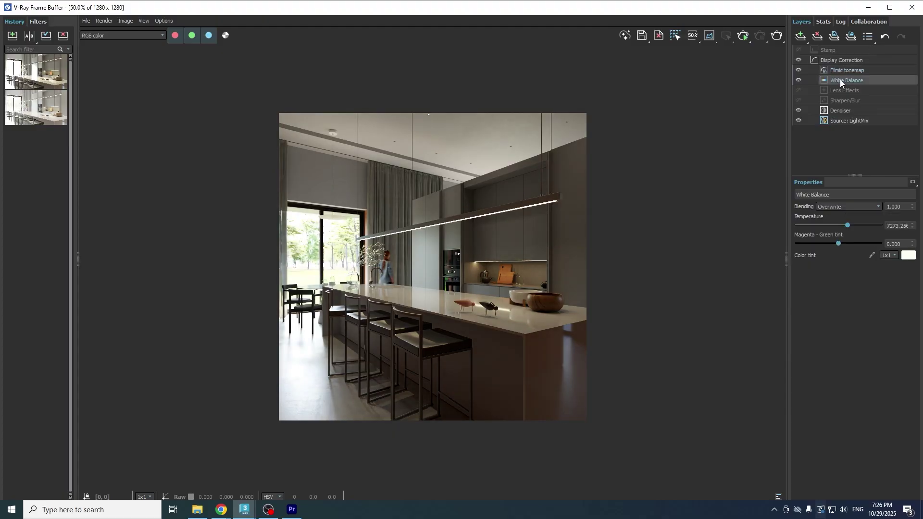
{"action": "left_click", "coordinate": [801, 36]}
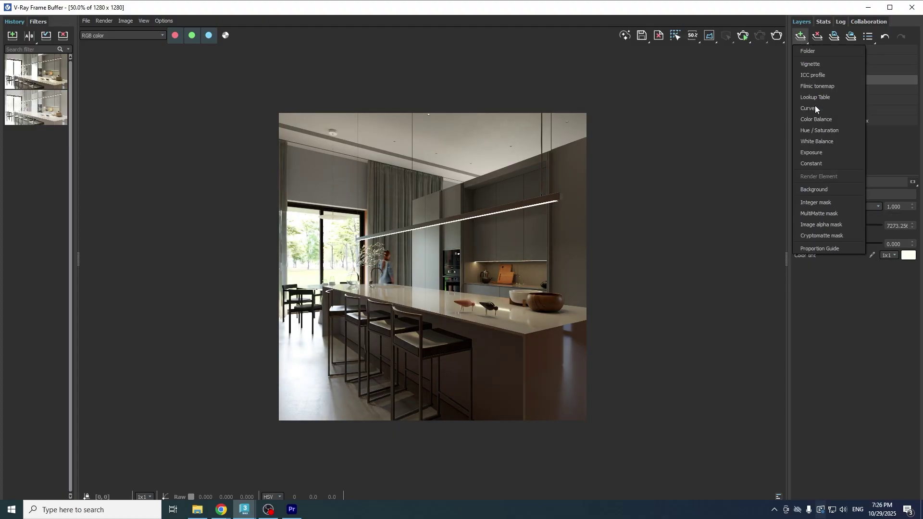
{"action": "left_click", "coordinate": [810, 153]}
{"action": "left_click_drag", "start_coordinate": [839, 225], "coordinate": [844, 225]}
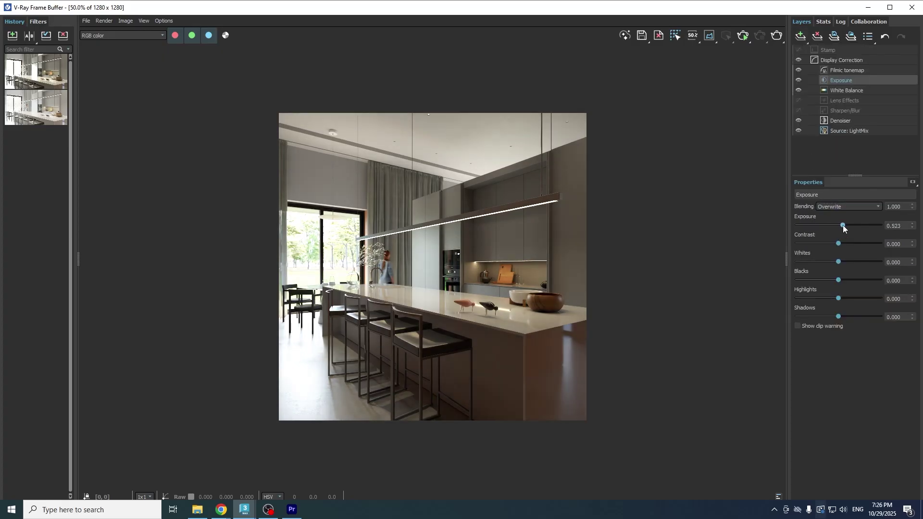
{"action": "left_click", "coordinate": [837, 61]}
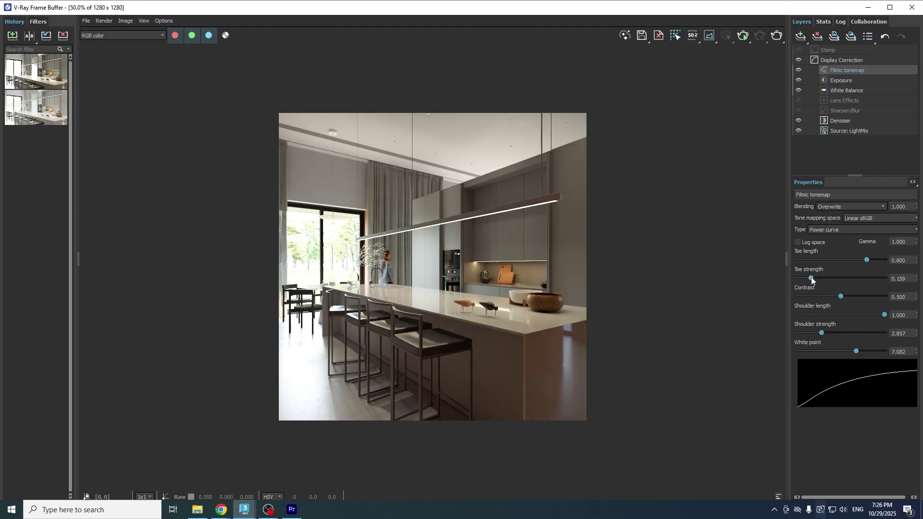
{"action": "left_click", "coordinate": [814, 277]}
- Cycle windows to compare against the darker Cam04-ACES kitchen render, then return to 3ds Max
{"action": "key", "text": "alt+Tab"}
{"action": "key", "text": "alt+Tab"}
{"action": "key", "text": "alt+Tab"}
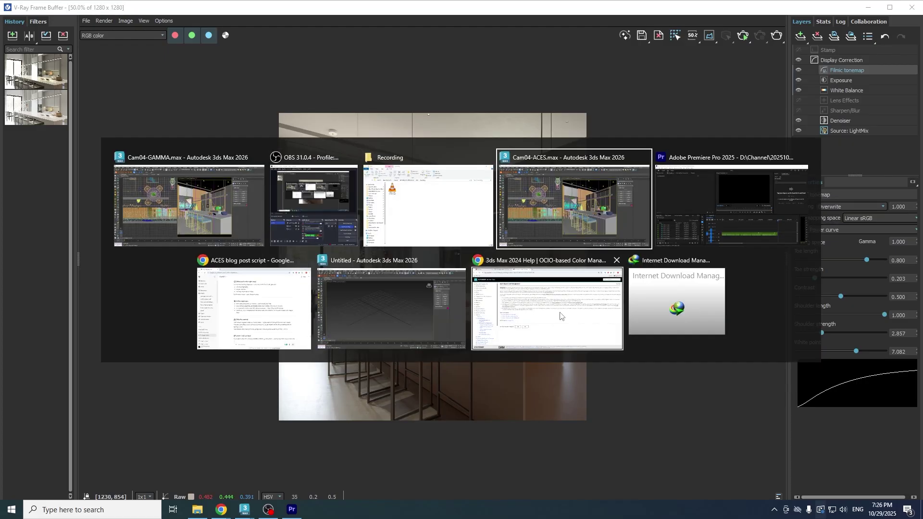
{"action": "key", "text": "alt+Tab"}
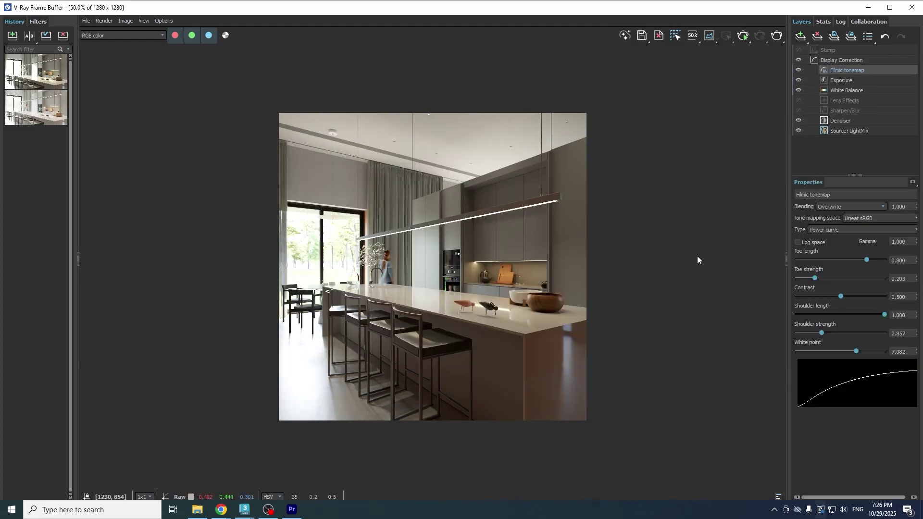
{"action": "key", "text": "alt+Tab"}
{"action": "key", "text": "alt+Tab"}
{"action": "key", "text": "alt+Tab"}
{"action": "key", "text": "alt+Tab"}
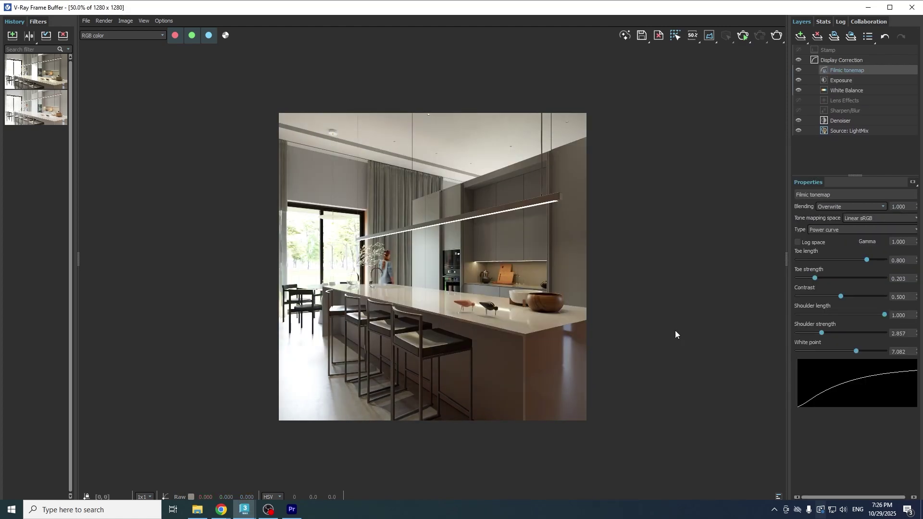
{"action": "key", "text": "alt+Tab"}
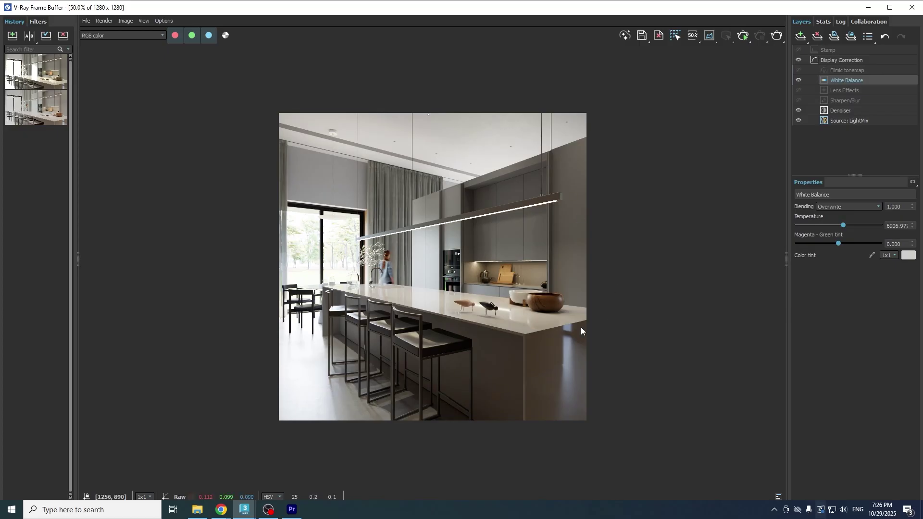
{"action": "key", "text": "alt+Tab"}
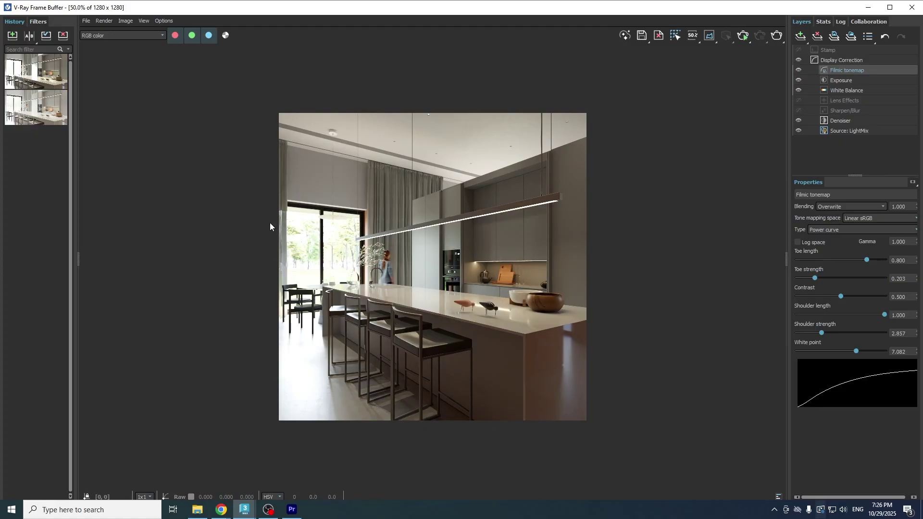
{"action": "key", "text": "alt+Tab"}
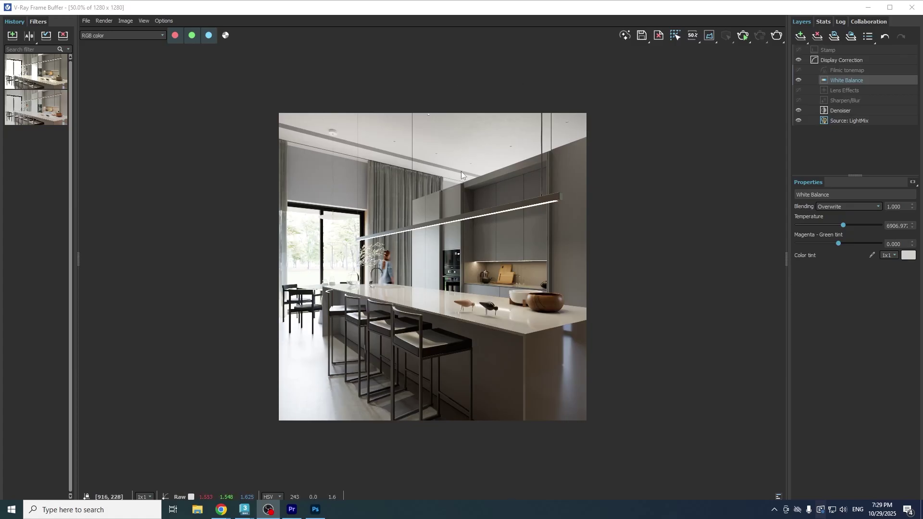
{"action": "key", "text": "alt+Tab"}
{"action": "key", "text": "alt+Tab"}
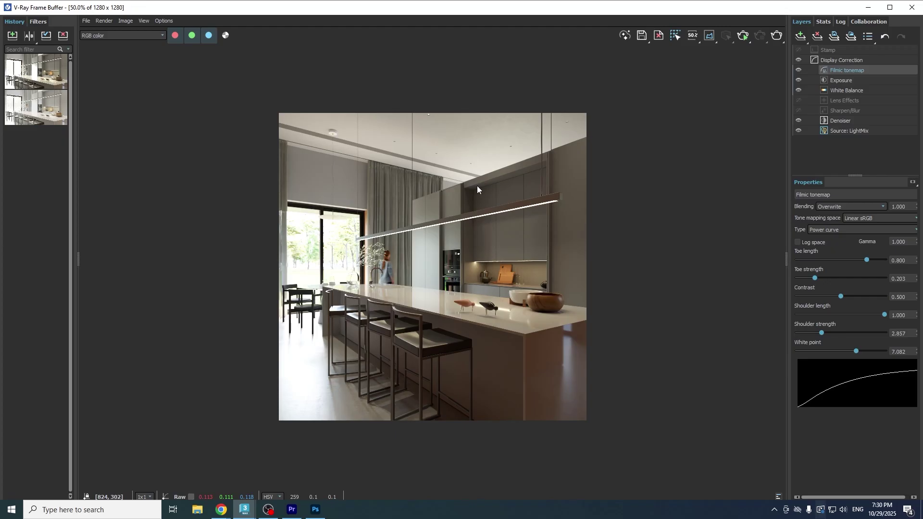
{"action": "mouse_move", "coordinate": [244, 509]}
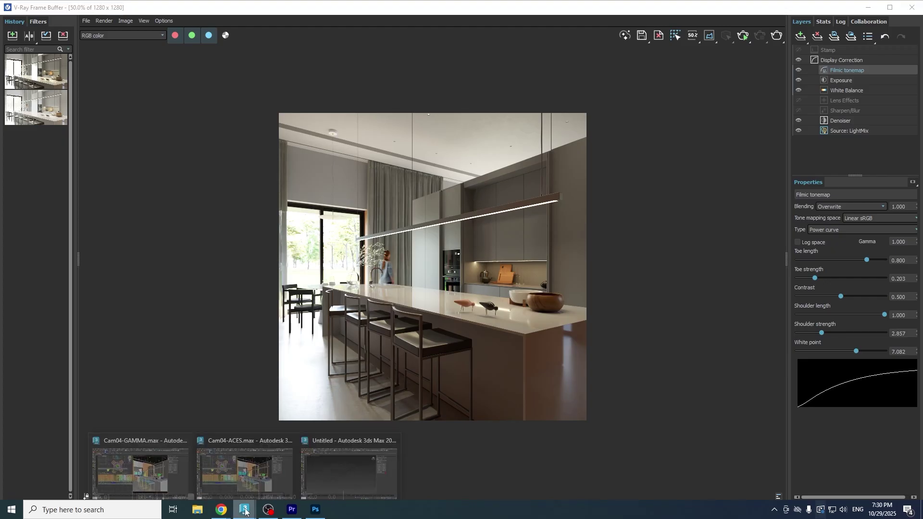
- Copy the other kitchen frame buffer's current channel to the clipboard
{"action": "left_click", "coordinate": [165, 472]}
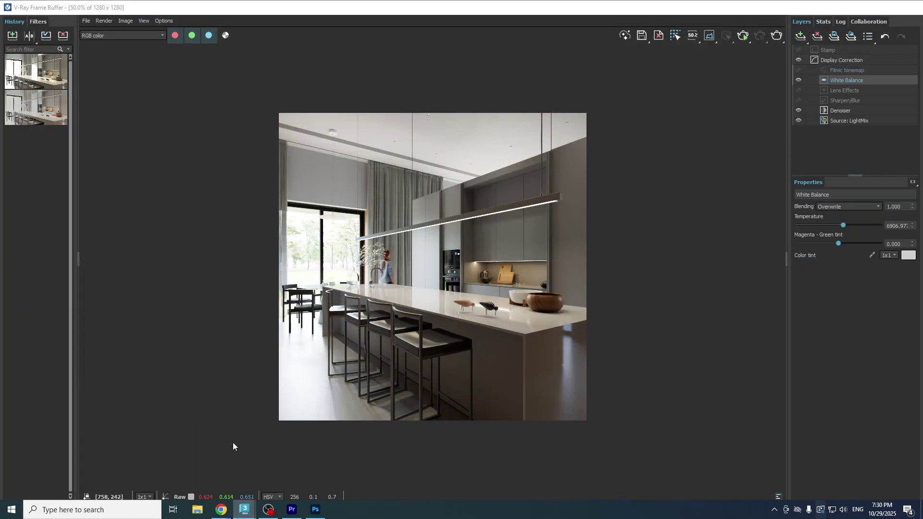
{"action": "left_click", "coordinate": [126, 20]}
{"action": "left_click", "coordinate": [134, 42]}
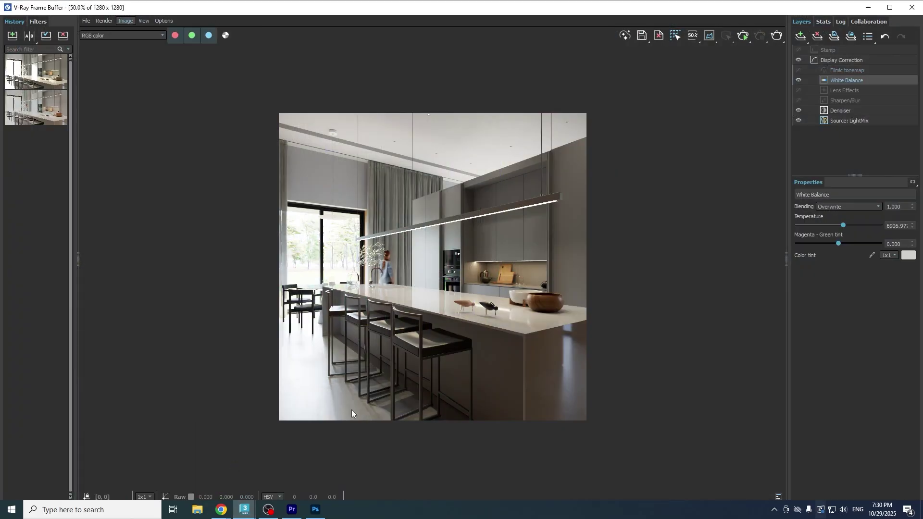
- Create a 16-bit 1280×1280 Photoshop document from the clipboard and paste the kitchen render
{"action": "left_click", "coordinate": [316, 508]}
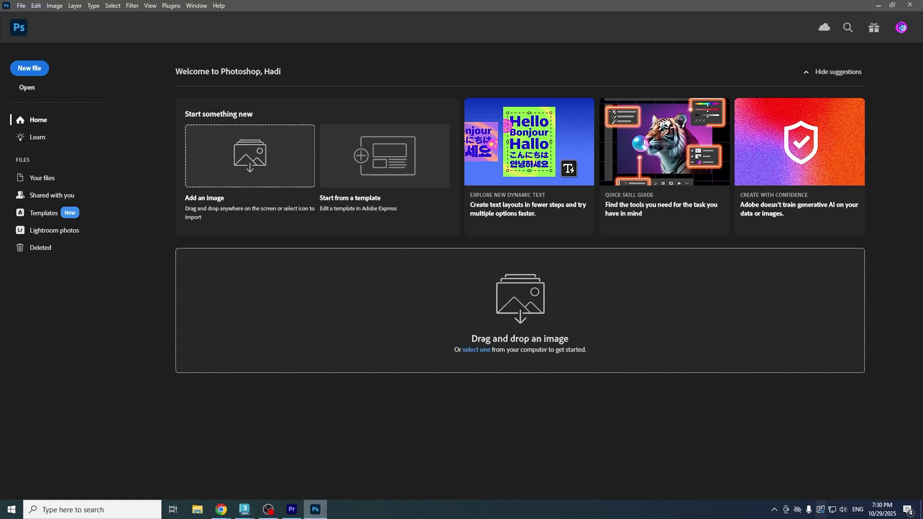
{"action": "left_click", "coordinate": [21, 6]}
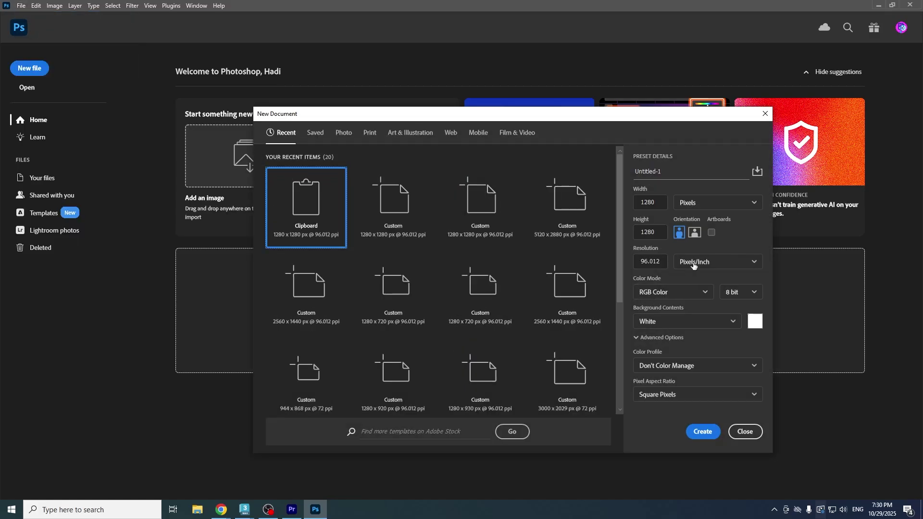
{"action": "left_click", "coordinate": [750, 296]}
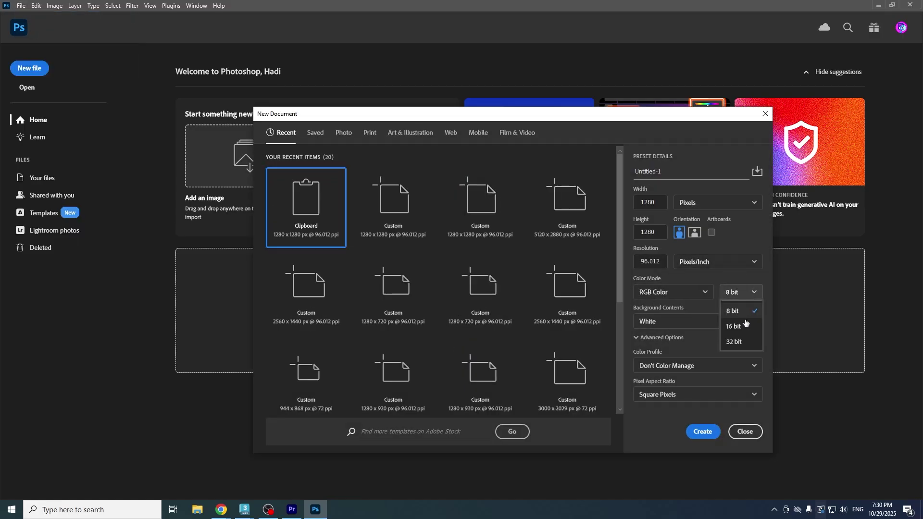
{"action": "left_click", "coordinate": [703, 432]}
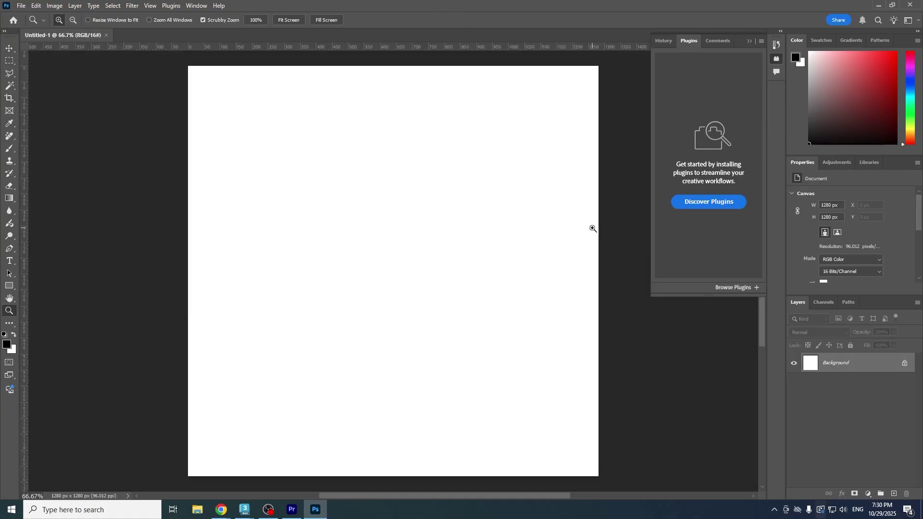
{"action": "key", "text": "ctrl+v"}
- Convert the pasted layer to a smart object and apply the Camera Raw filter
{"action": "right_click", "coordinate": [837, 365]}
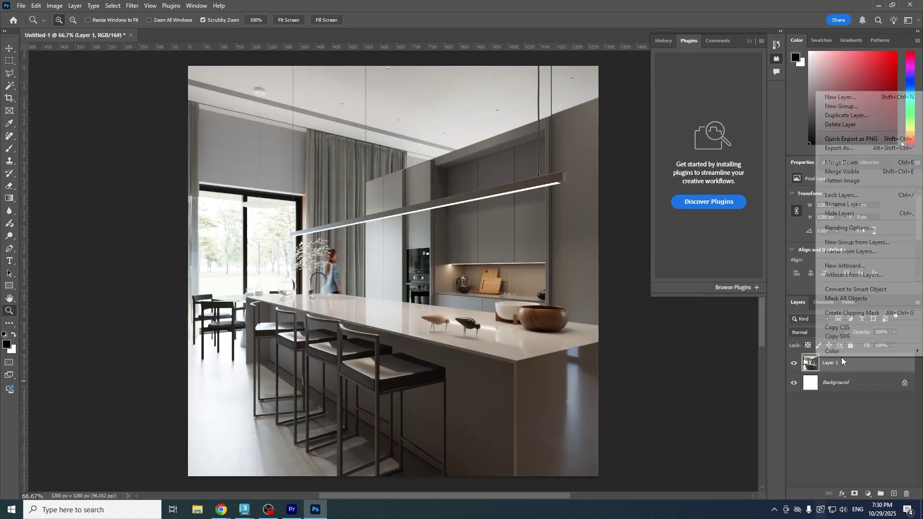
{"action": "left_click", "coordinate": [854, 290]}
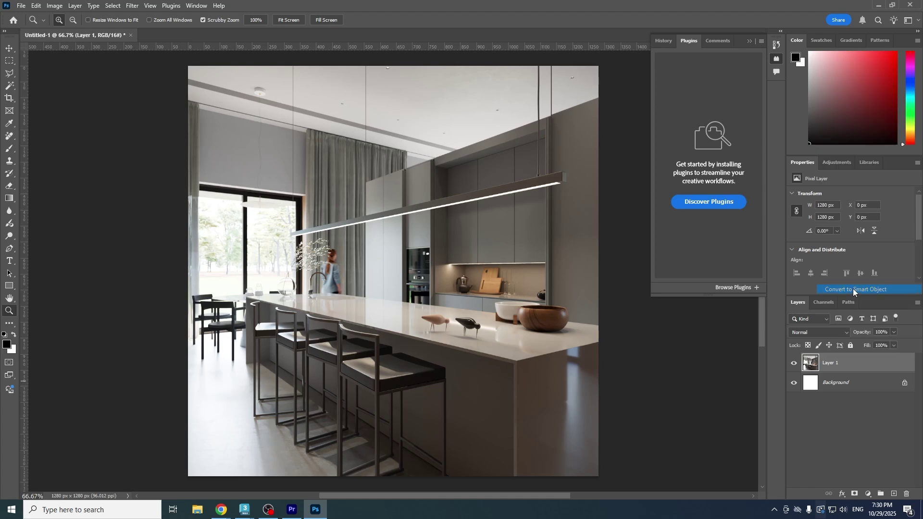
{"action": "left_click", "coordinate": [130, 6]}
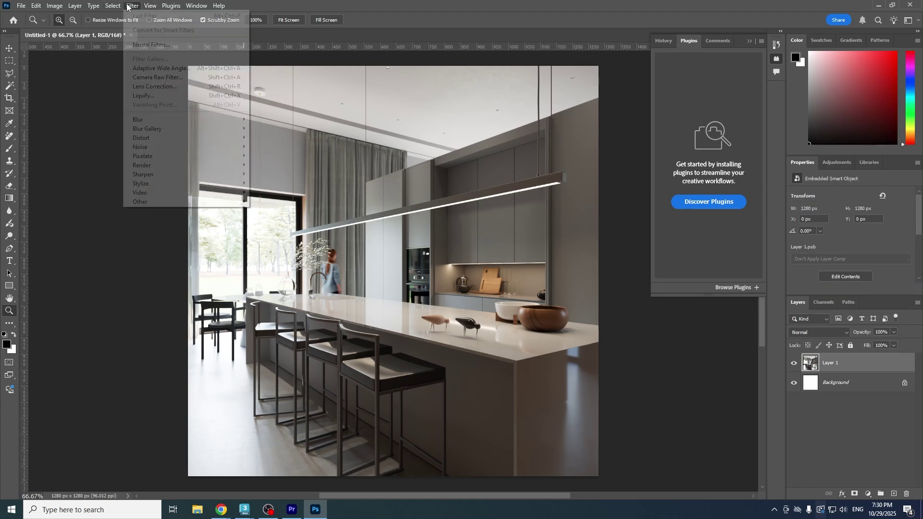
{"action": "left_click", "coordinate": [155, 78]}
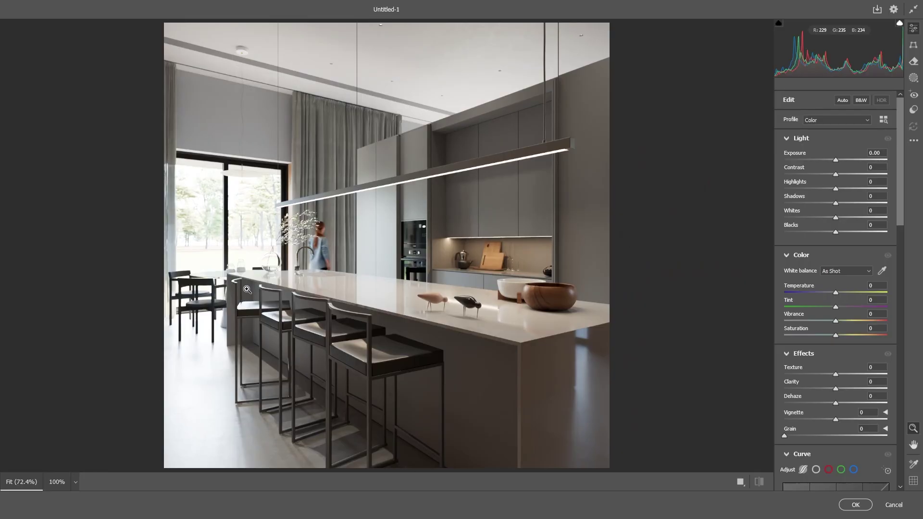
- Set highlights -65, contrast +22, shadows -7, clarity +10, slight warmth and vibrance, then apply
{"action": "left_click_drag", "start_coordinate": [836, 188], "coordinate": [793, 188]}
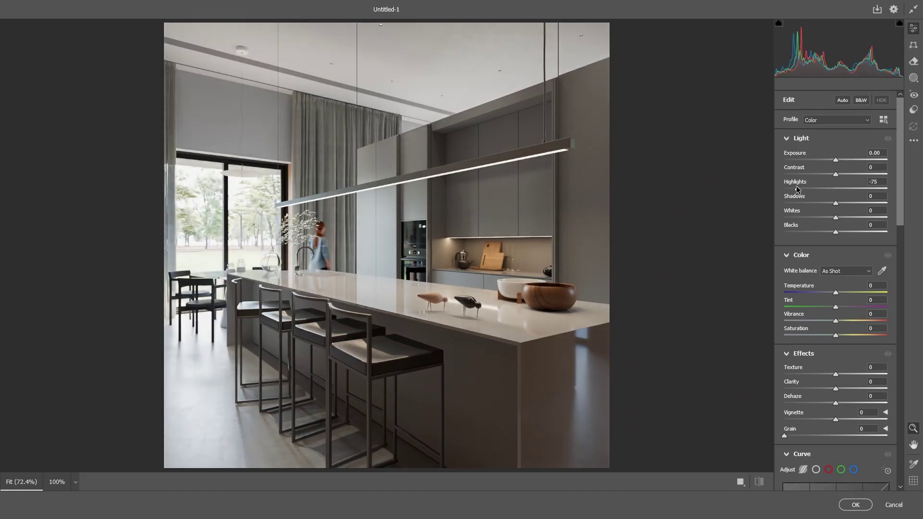
{"action": "left_click_drag", "start_coordinate": [793, 188], "coordinate": [802, 189]}
{"action": "left_click_drag", "start_coordinate": [835, 293], "coordinate": [836, 293]}
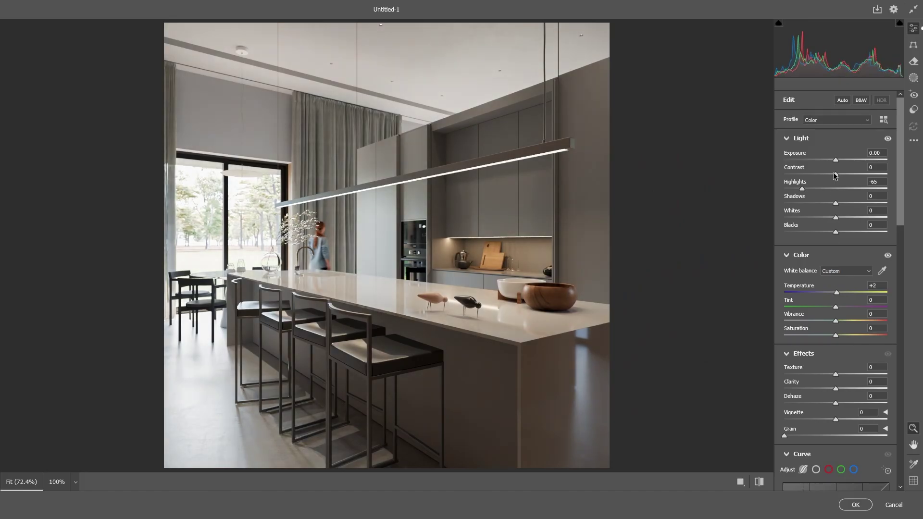
{"action": "left_click_drag", "start_coordinate": [835, 174], "coordinate": [847, 174]}
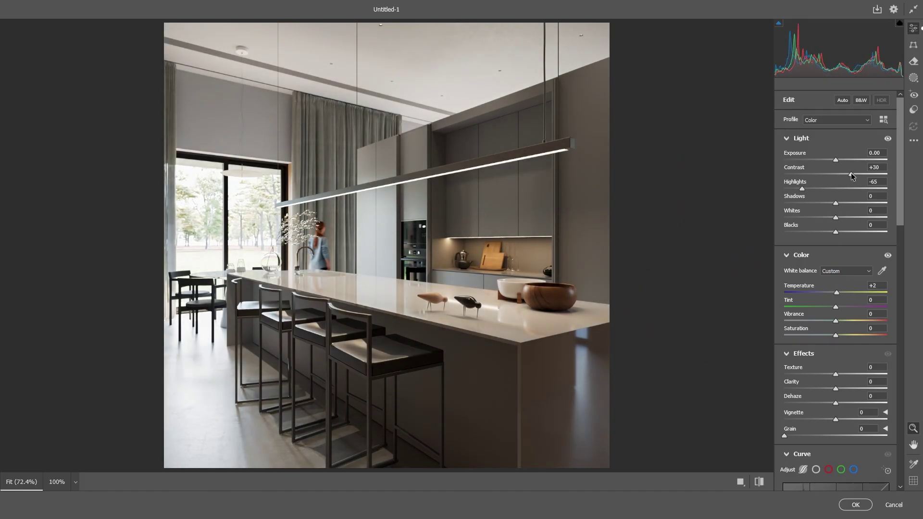
{"action": "left_click_drag", "start_coordinate": [836, 388], "coordinate": [843, 374]}
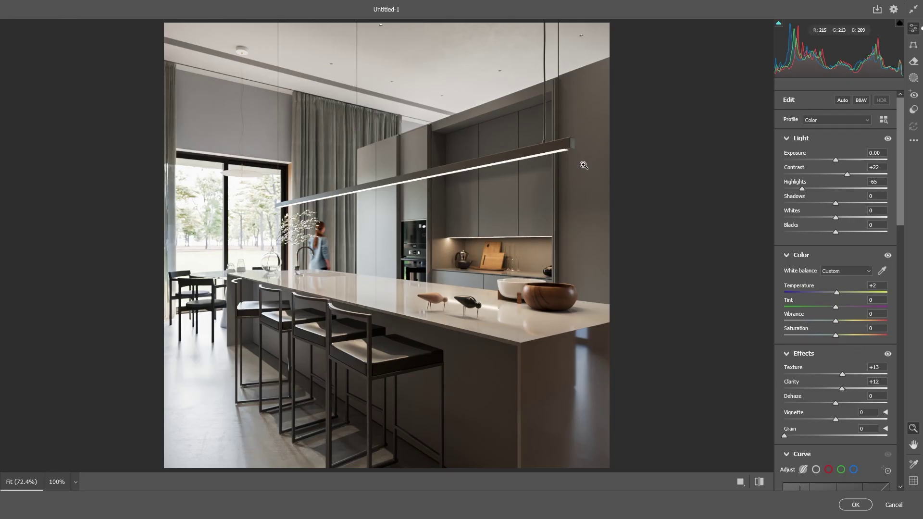
{"action": "left_click", "coordinate": [840, 388]}
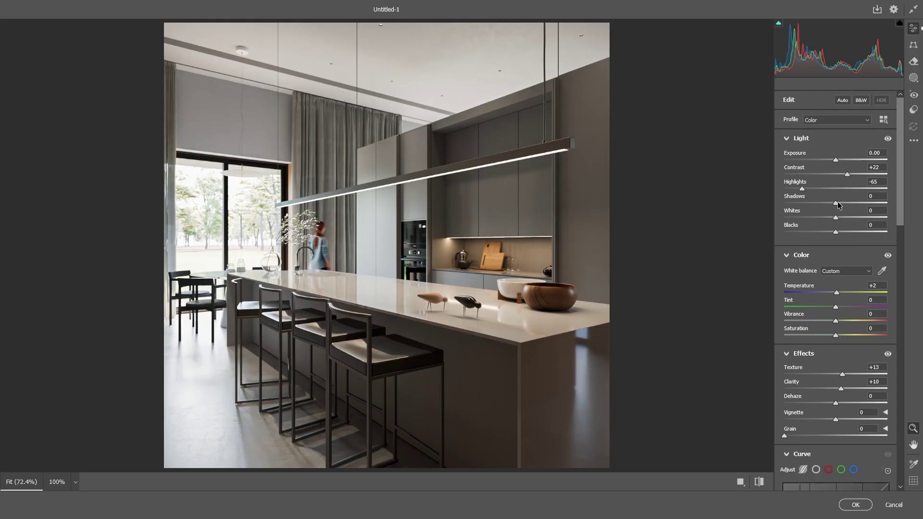
{"action": "mouse_move", "coordinate": [836, 202]}
{"action": "left_mouse_down"}
{"action": "mouse_move", "coordinate": [817, 203]}
{"action": "mouse_move", "coordinate": [833, 203]}
{"action": "left_mouse_up"}
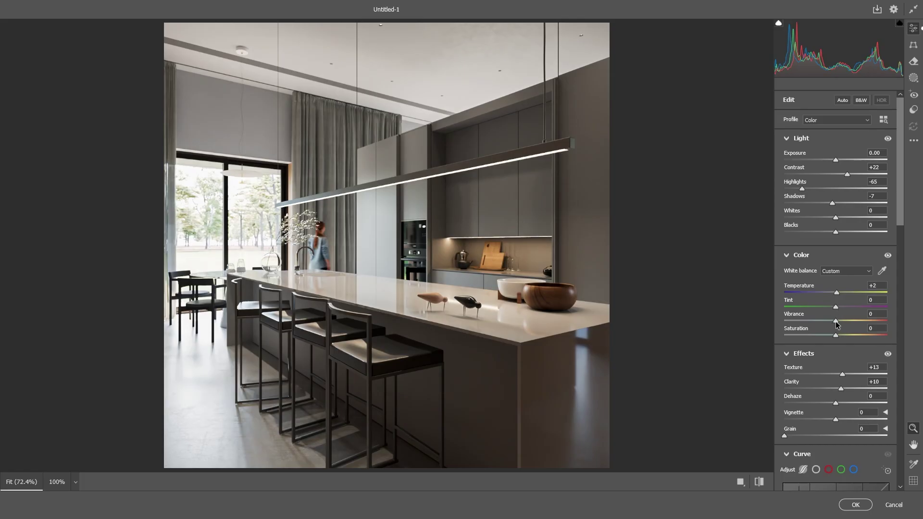
{"action": "mouse_move", "coordinate": [837, 321]}
{"action": "left_mouse_down"}
{"action": "mouse_move", "coordinate": [824, 323]}
{"action": "mouse_move", "coordinate": [852, 322]}
{"action": "mouse_move", "coordinate": [840, 321]}
{"action": "left_mouse_up"}
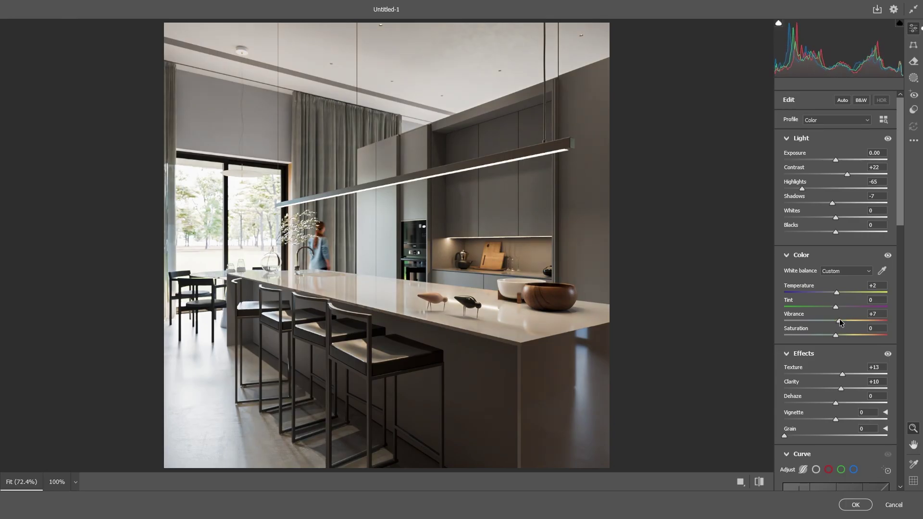
{"action": "left_click", "coordinate": [856, 505]}
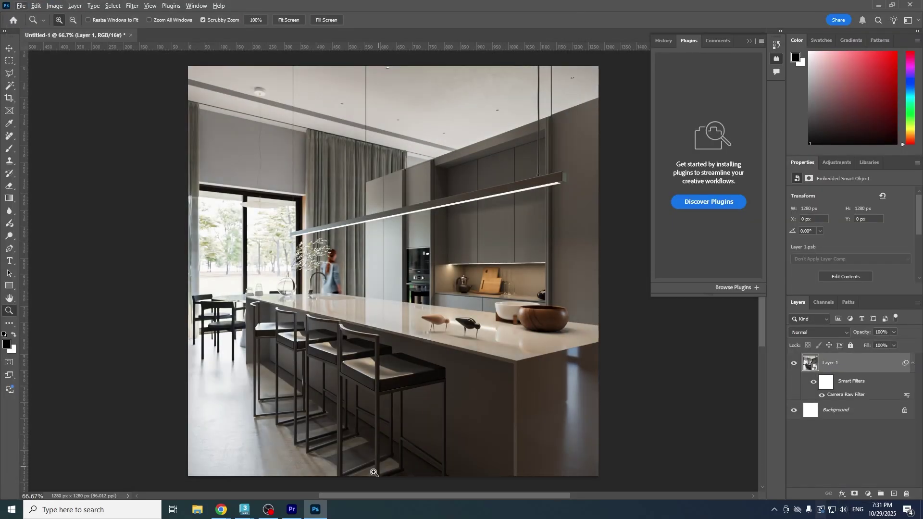
- Copy the Filmic-tonemapped kitchen render from the frame buffer, then return to Photoshop
{"action": "left_click", "coordinate": [248, 508]}
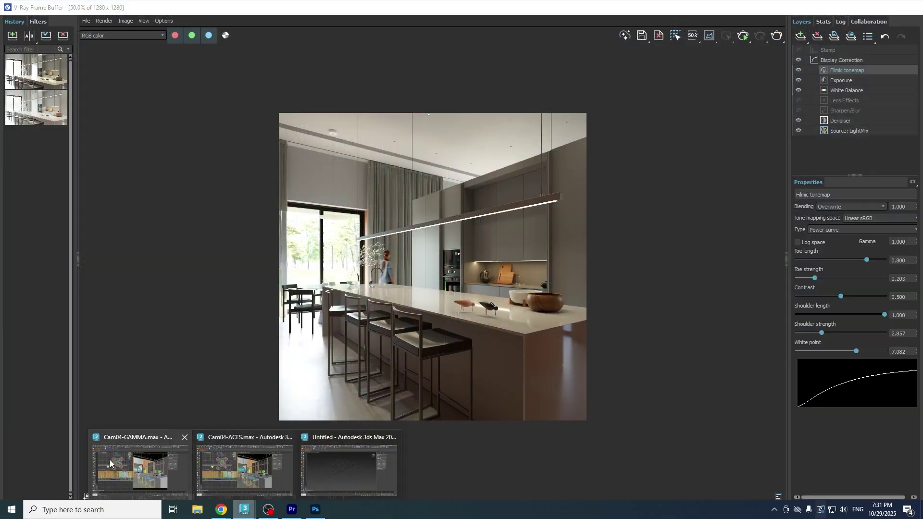
{"action": "left_click", "coordinate": [109, 460]}
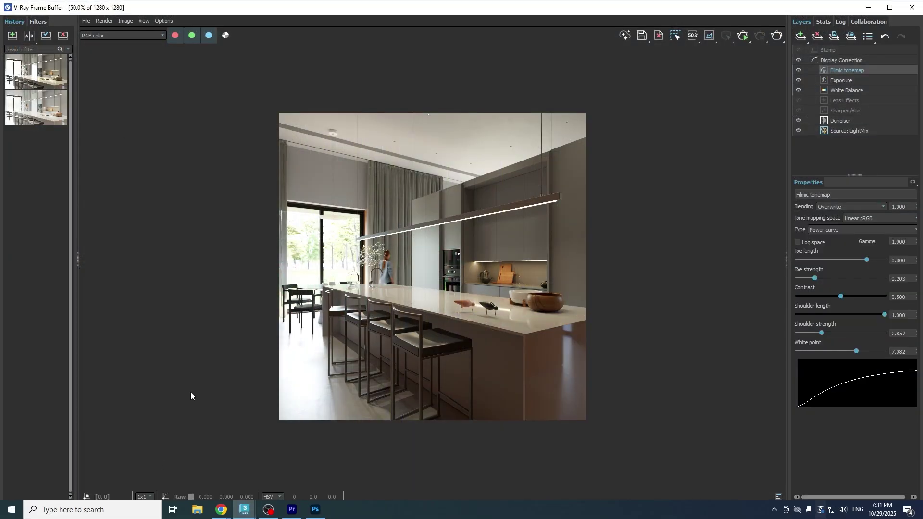
{"action": "left_click", "coordinate": [86, 22]}
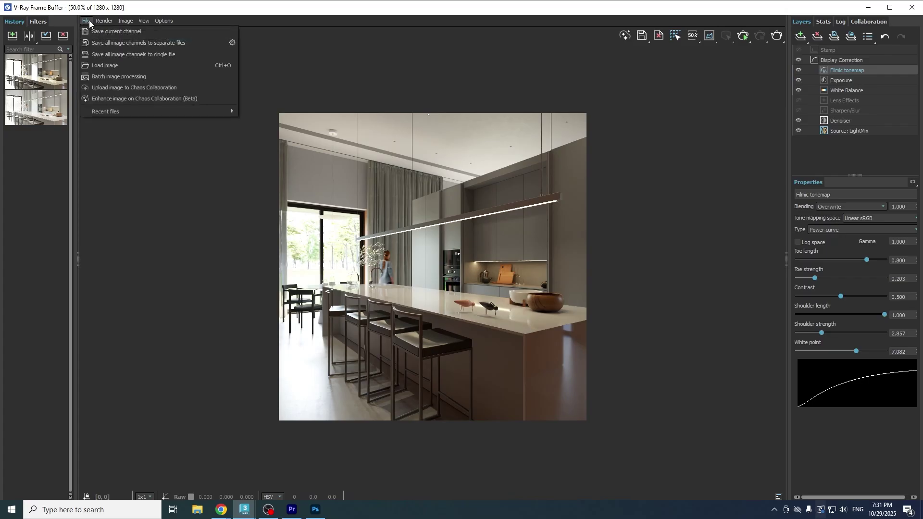
{"action": "left_click", "coordinate": [126, 42]}
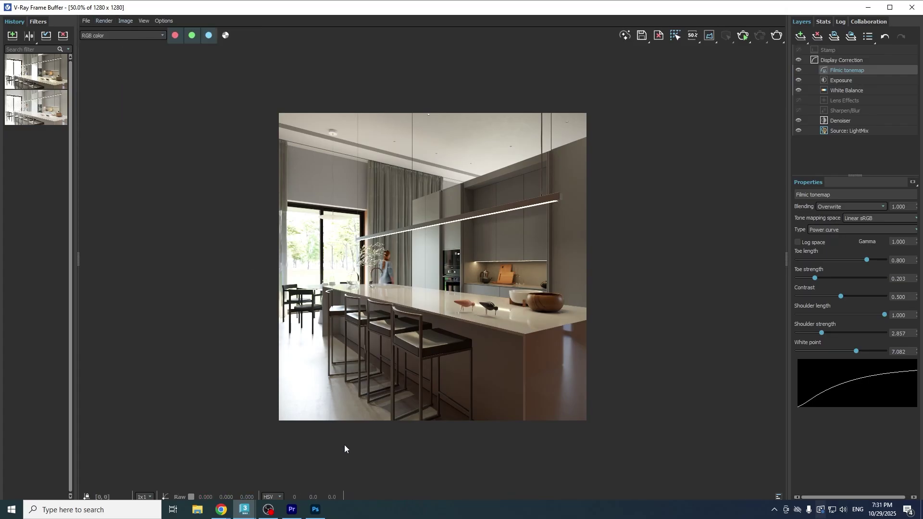
{"action": "left_click", "coordinate": [314, 505]}
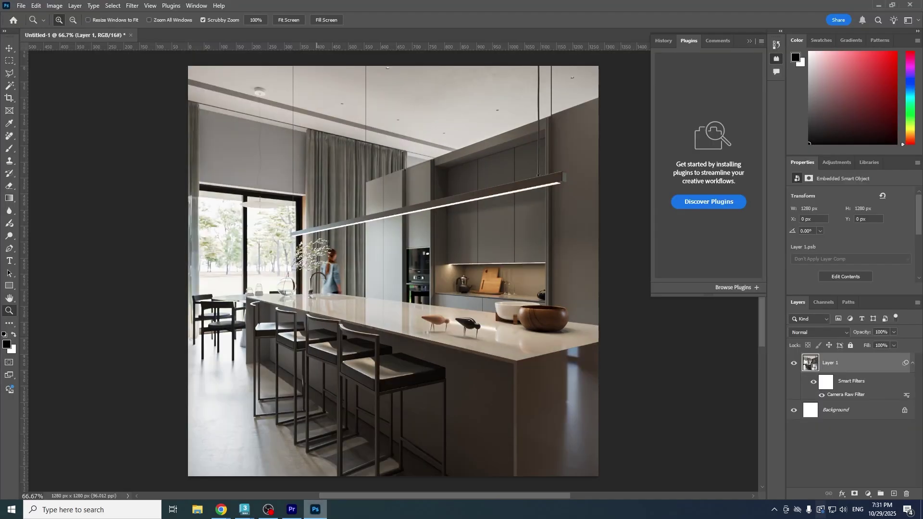
- Create a new 16-bit Photoshop document sized from the clipboard
{"action": "left_click", "coordinate": [21, 6]}
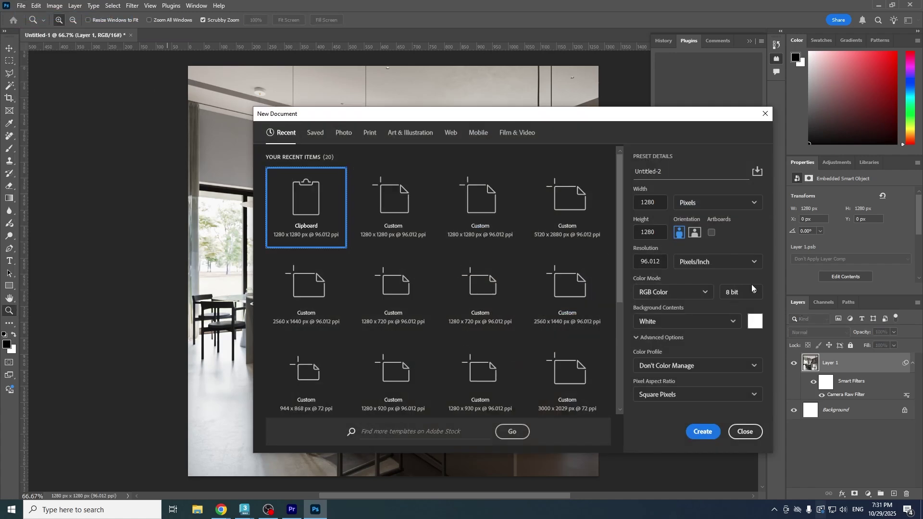
{"action": "left_click", "coordinate": [740, 292]}
{"action": "left_click", "coordinate": [736, 330]}
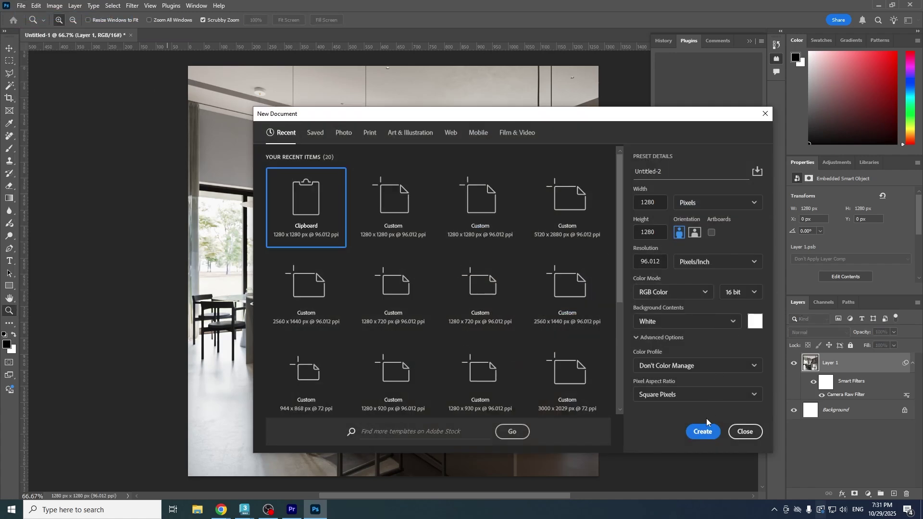
{"action": "left_click", "coordinate": [704, 430]}
- Paste the Filmic kitchen render, convert Layer 1 to a smart object, and start Camera Raw Filter
{"action": "key", "text": "ctrl+v"}
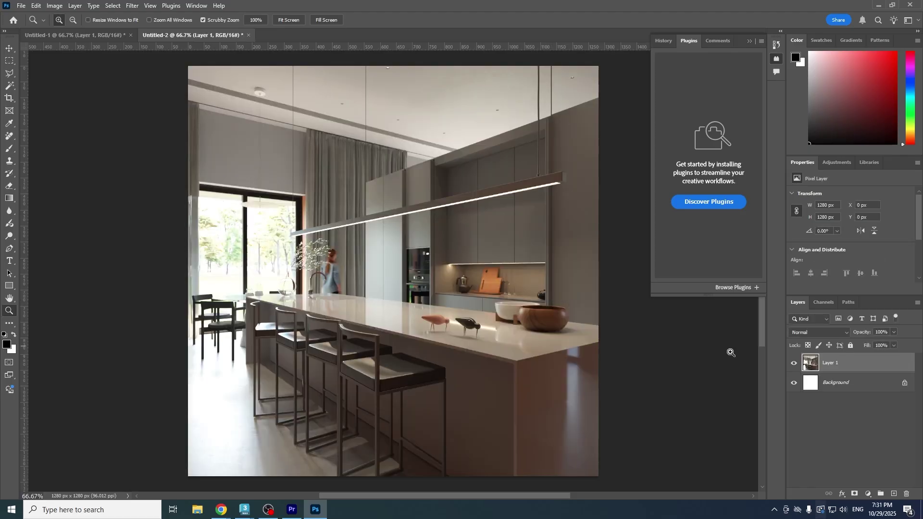
{"action": "right_click", "coordinate": [816, 359]}
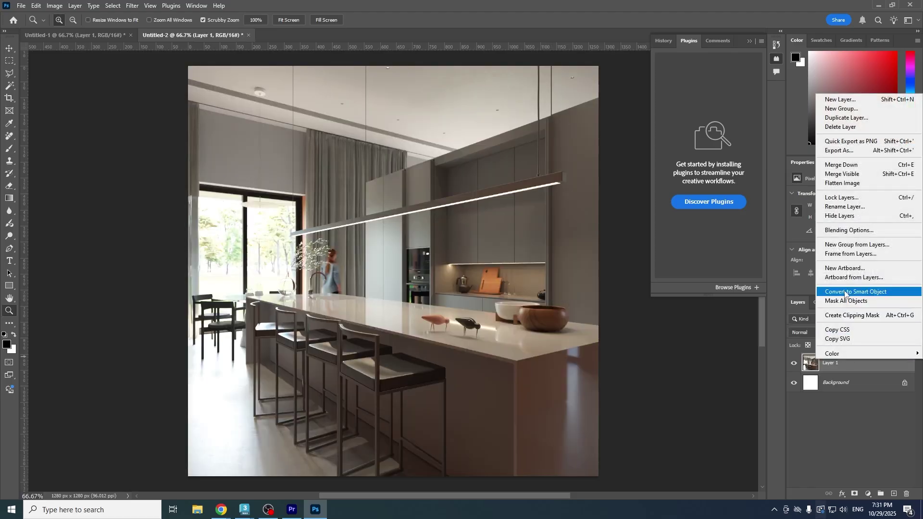
{"action": "left_click", "coordinate": [845, 293]}
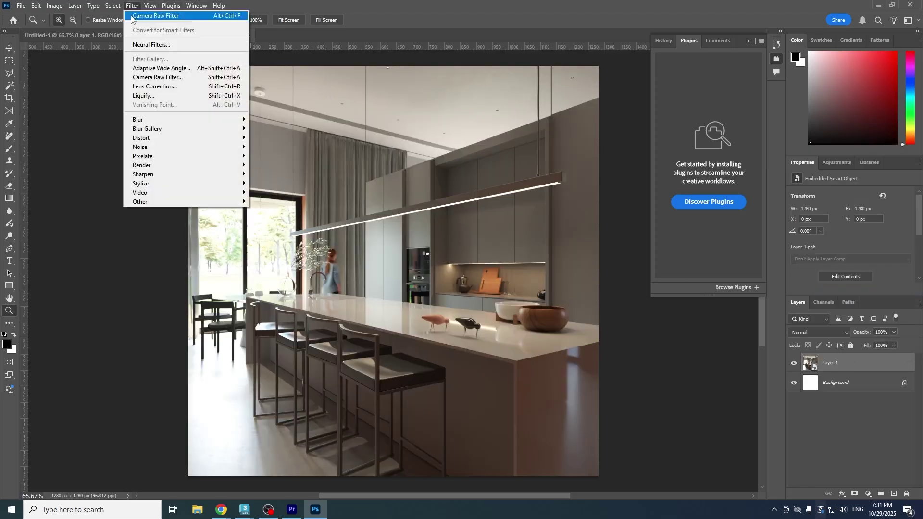
{"action": "left_click", "coordinate": [150, 77]}
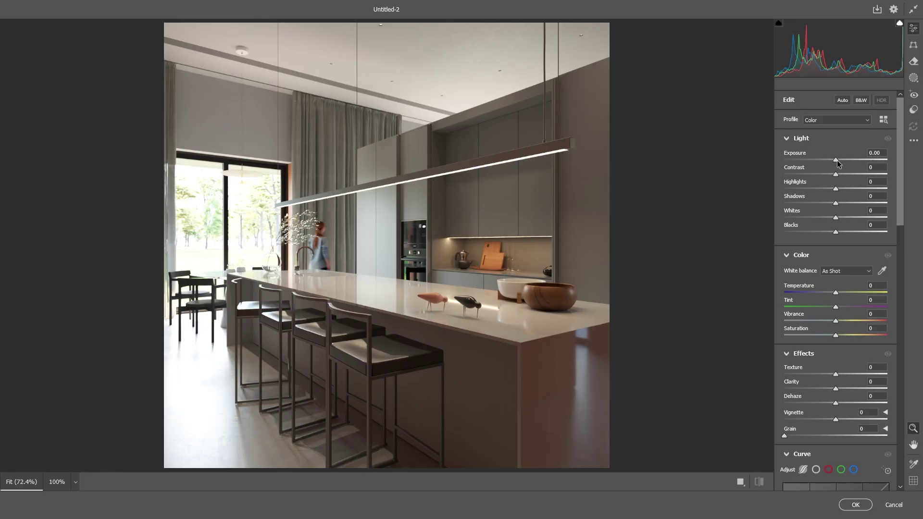
- Grade in Camera Raw with contrast +25, highlights −24, shadows −22, temperature +2, vibrance −12, then apply
{"action": "mouse_move", "coordinate": [836, 189]}
{"action": "left_mouse_down"}
{"action": "mouse_move", "coordinate": [804, 189]}
{"action": "mouse_move", "coordinate": [823, 189]}
{"action": "mouse_move", "coordinate": [838, 164]}
{"action": "left_mouse_up"}
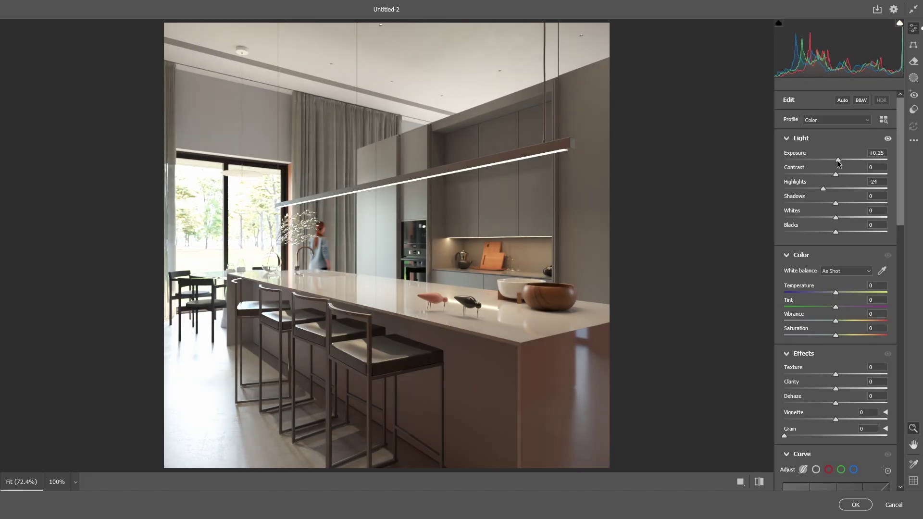
{"action": "left_click_drag", "start_coordinate": [835, 174], "coordinate": [848, 174]}
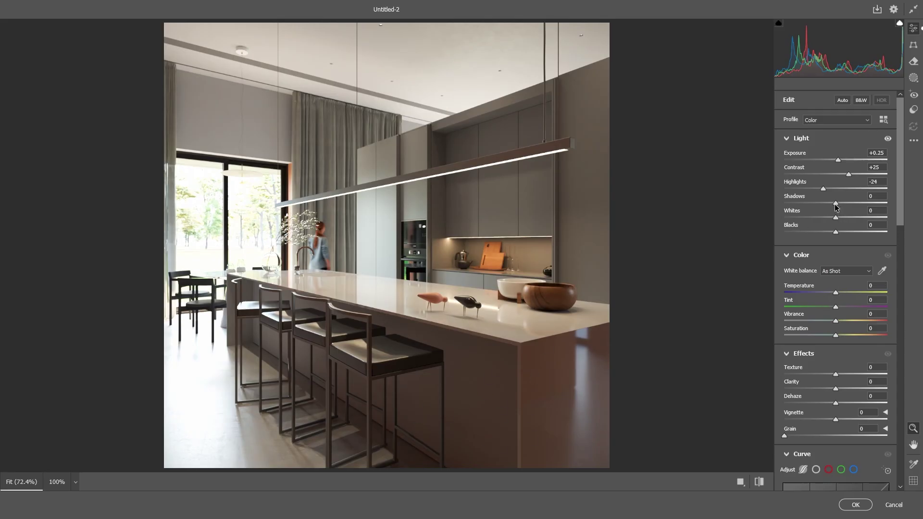
{"action": "left_click_drag", "start_coordinate": [836, 203], "coordinate": [823, 203]}
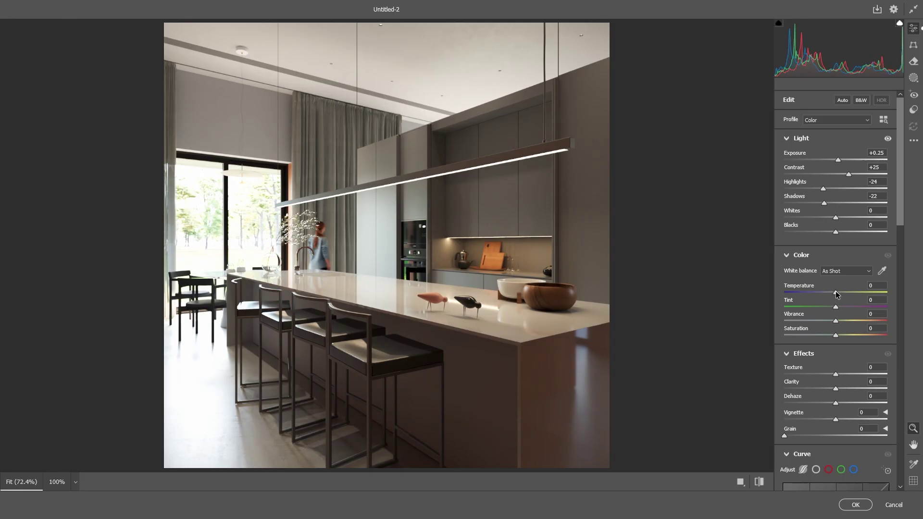
{"action": "left_click_drag", "start_coordinate": [836, 292], "coordinate": [837, 292]}
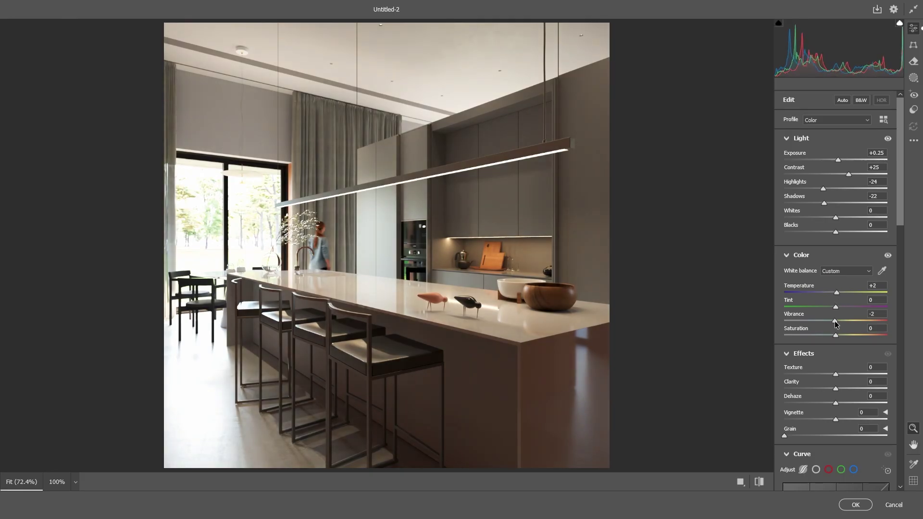
{"action": "left_click_drag", "start_coordinate": [835, 324], "coordinate": [830, 324]}
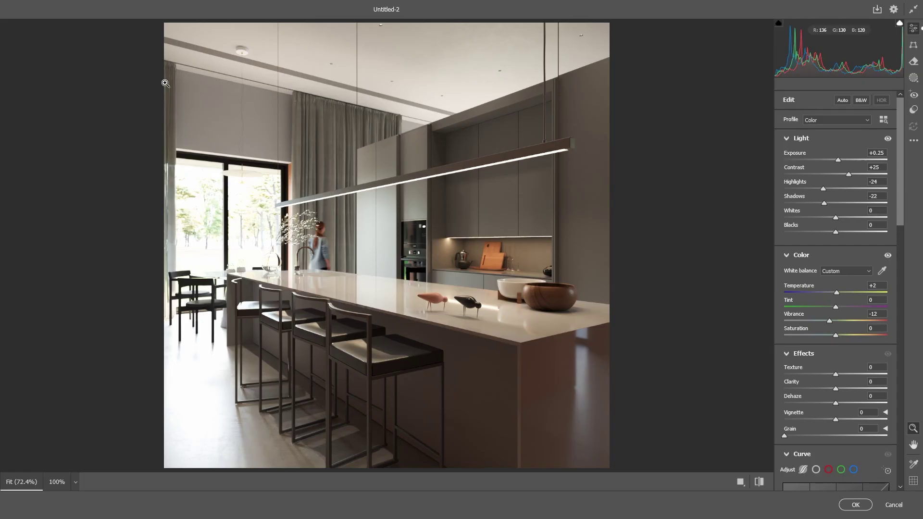
{"action": "left_click", "coordinate": [853, 505]}
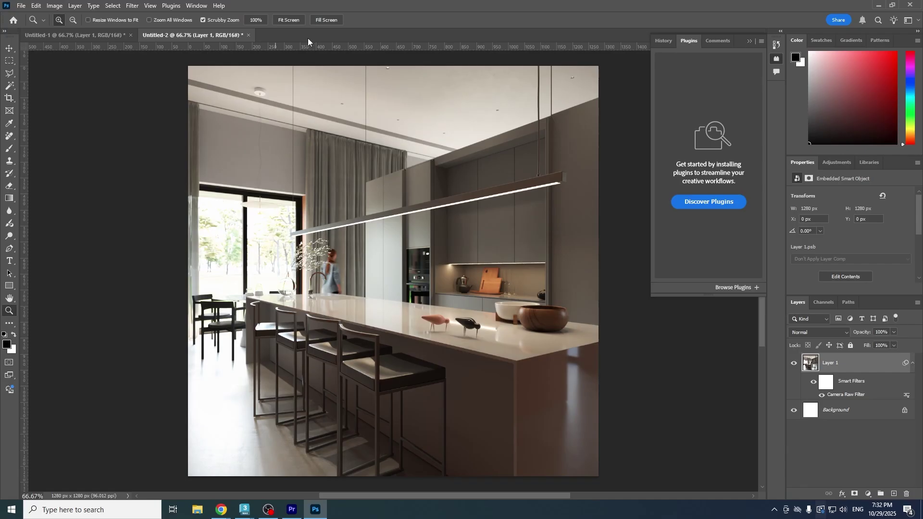
- Compare Untitled-1 against the graded Untitled-2, then return to the V-Ray Frame Buffer
{"action": "key", "text": "ctrl+Tab"}
{"action": "key", "text": "ctrl+Tab"}
{"action": "key", "text": "ctrl+Tab"}
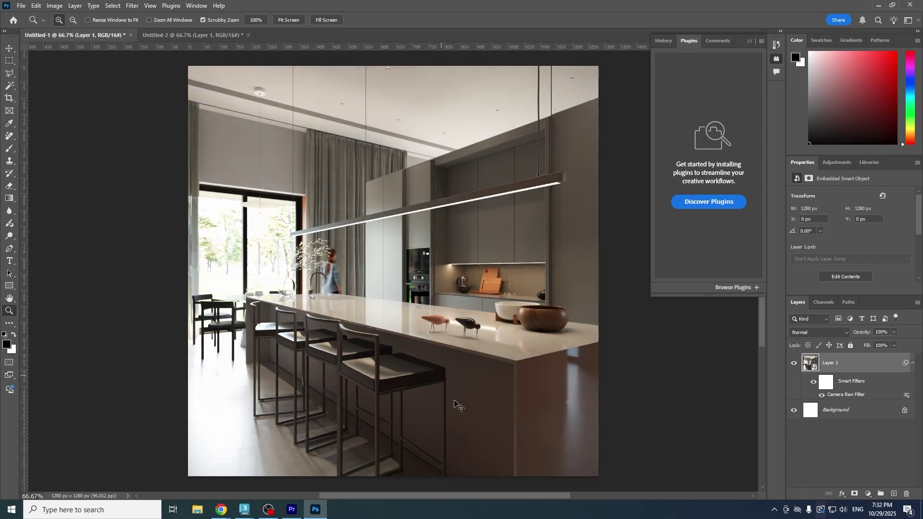
{"action": "key", "text": "ctrl+Tab"}
{"action": "key", "text": "ctrl+Tab"}
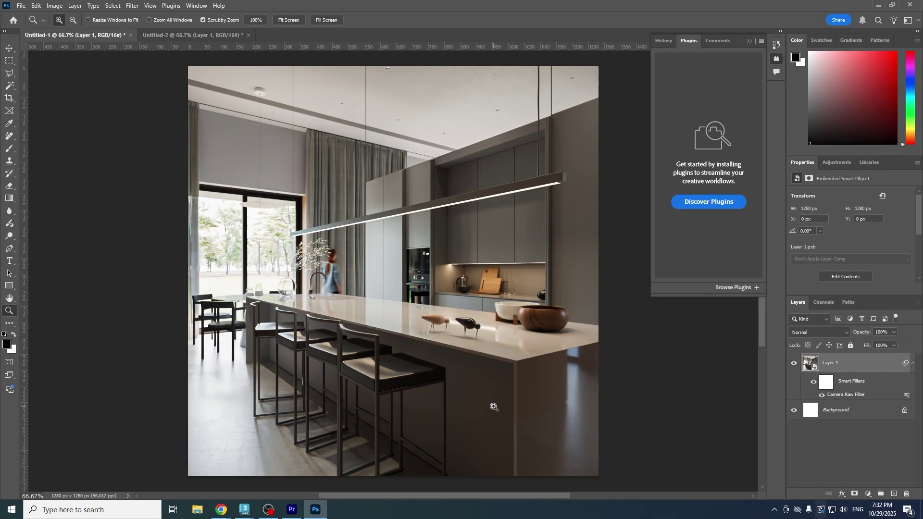
{"action": "key", "text": "ctrl+Tab"}
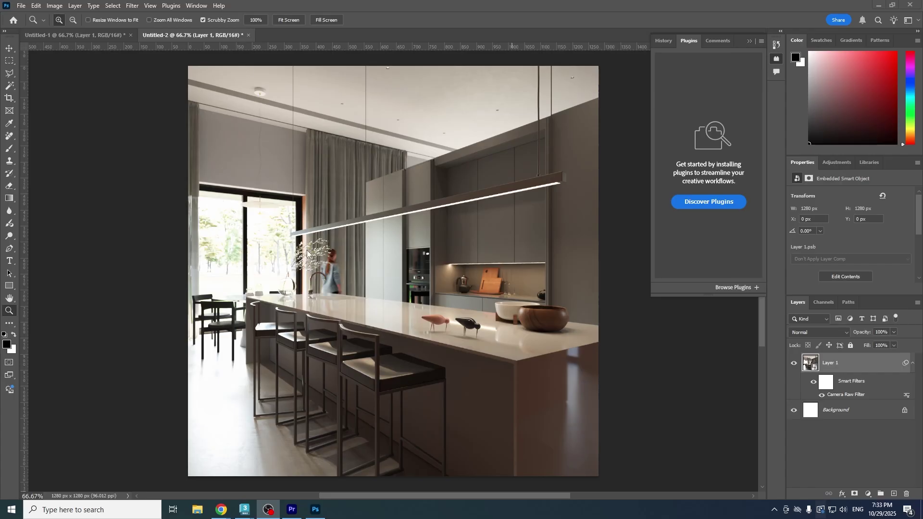
{"action": "mouse_move", "coordinate": [245, 510]}
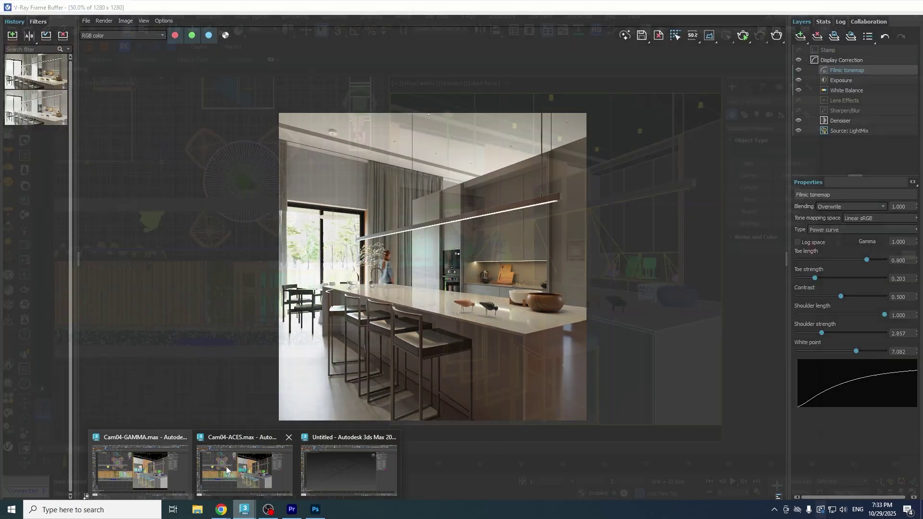
{"action": "left_click", "coordinate": [227, 470]}
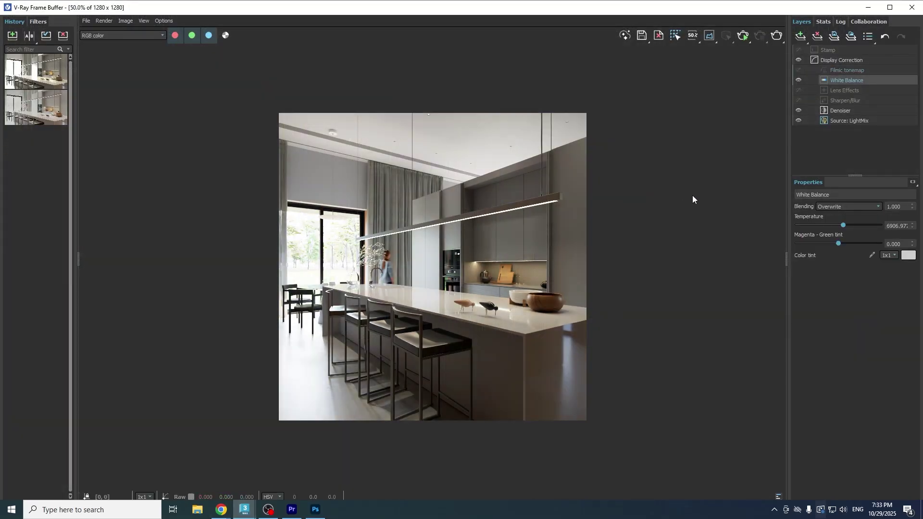
- Enable the Filmic tonemap layer and lower its toe and shoulder strength
{"action": "left_click", "coordinate": [847, 71]}
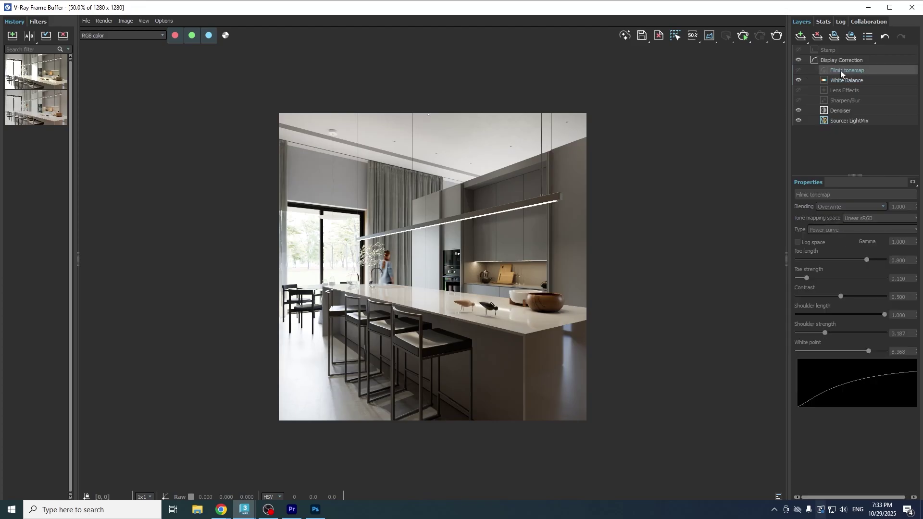
{"action": "left_click", "coordinate": [798, 70]}
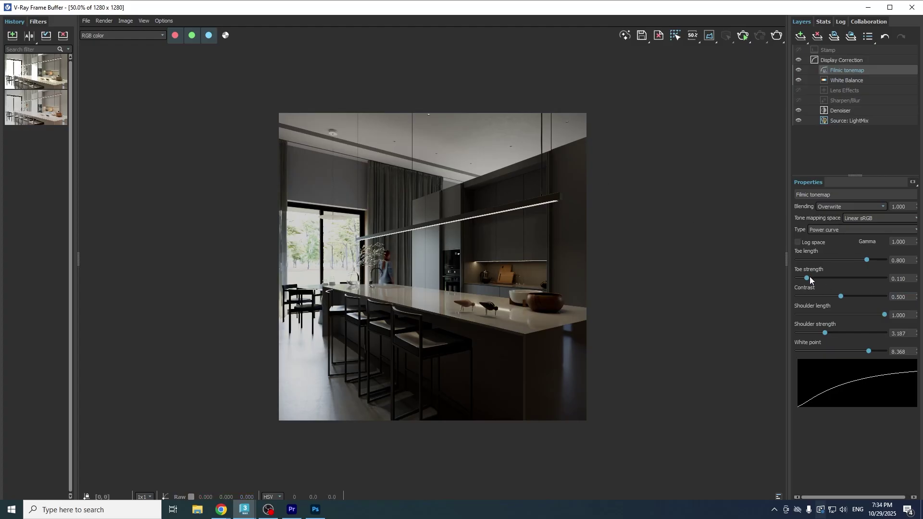
{"action": "left_click_drag", "start_coordinate": [810, 277], "coordinate": [803, 278]}
{"action": "left_click_drag", "start_coordinate": [823, 332], "coordinate": [799, 333]}
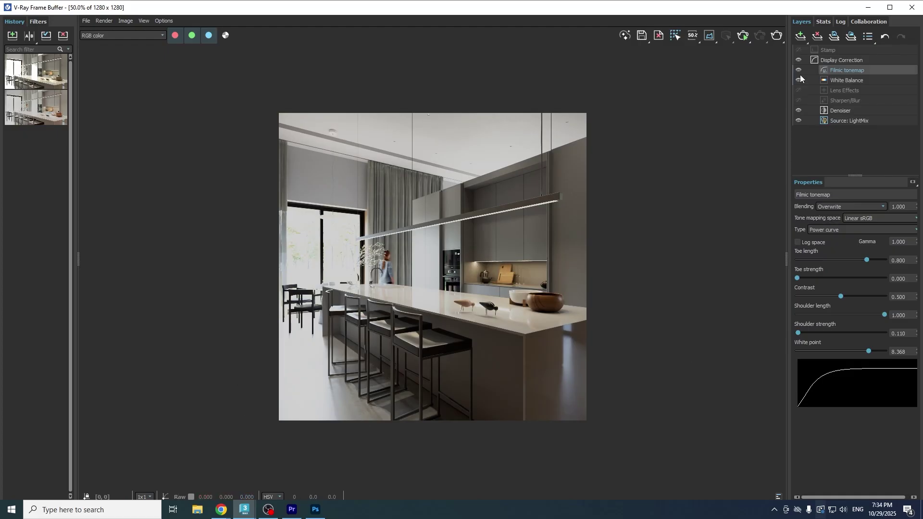
- Delete the Filmic tonemap layer and show the Display Correction settings
{"action": "right_click", "coordinate": [839, 69]}
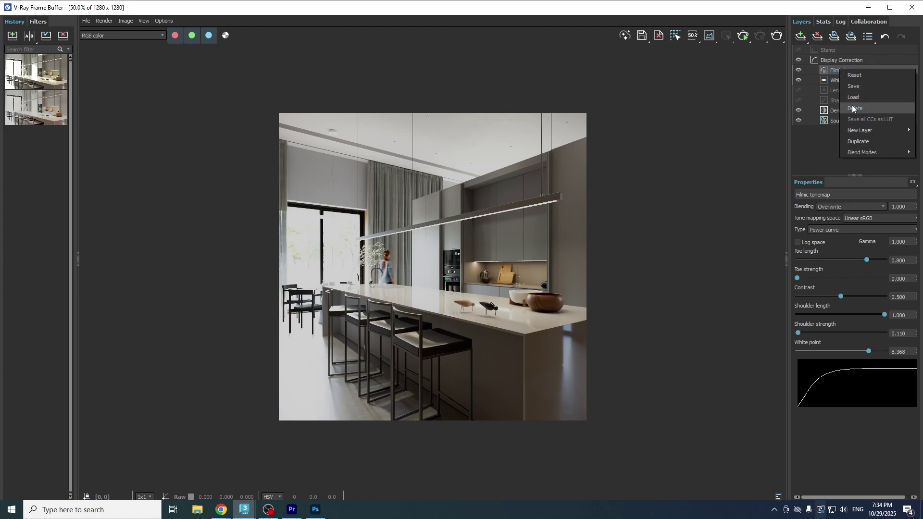
{"action": "left_click", "coordinate": [852, 107]}
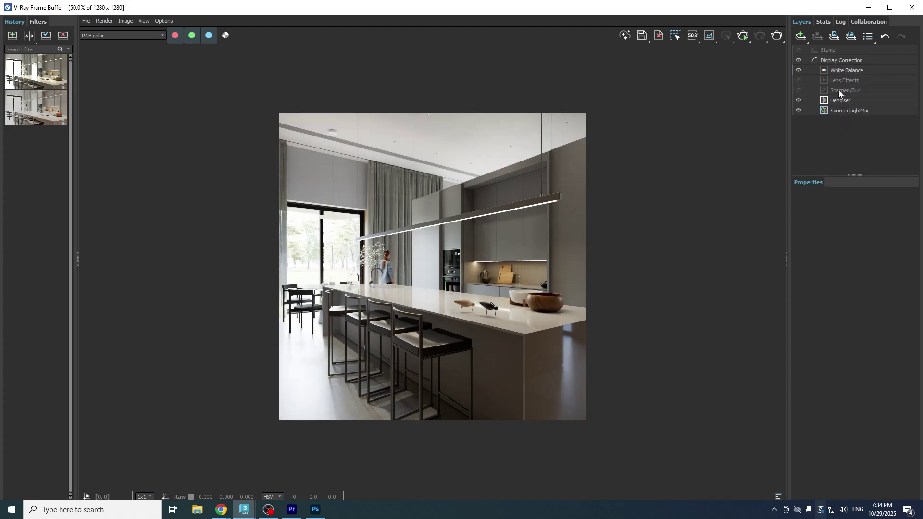
{"action": "left_click", "coordinate": [828, 60]}
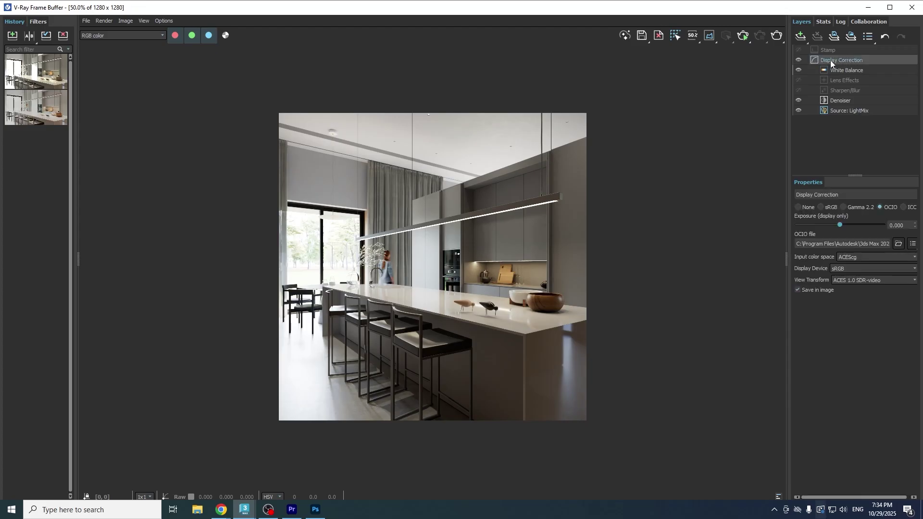
- Set the OCIO view transform to Un-tone-mapped and add a Filmic tonemap layer above White Balance
{"action": "left_click", "coordinate": [843, 280]}
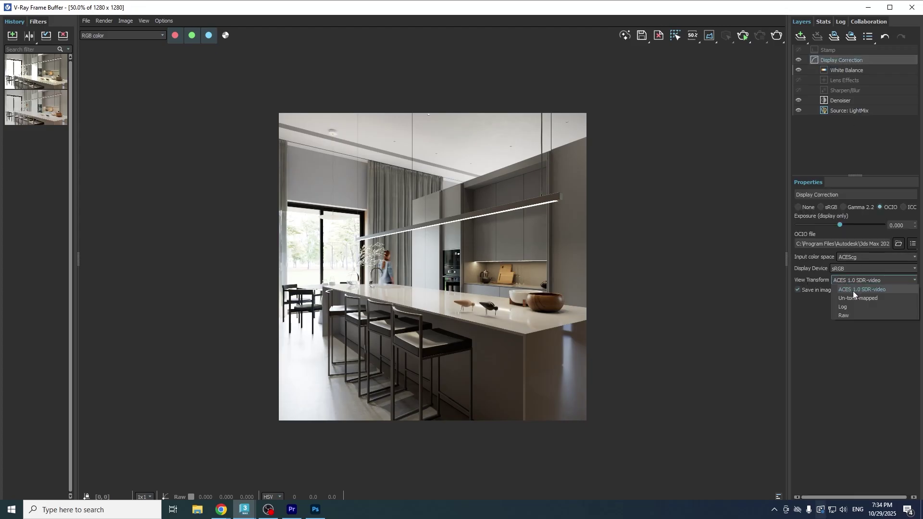
{"action": "left_click", "coordinate": [864, 299]}
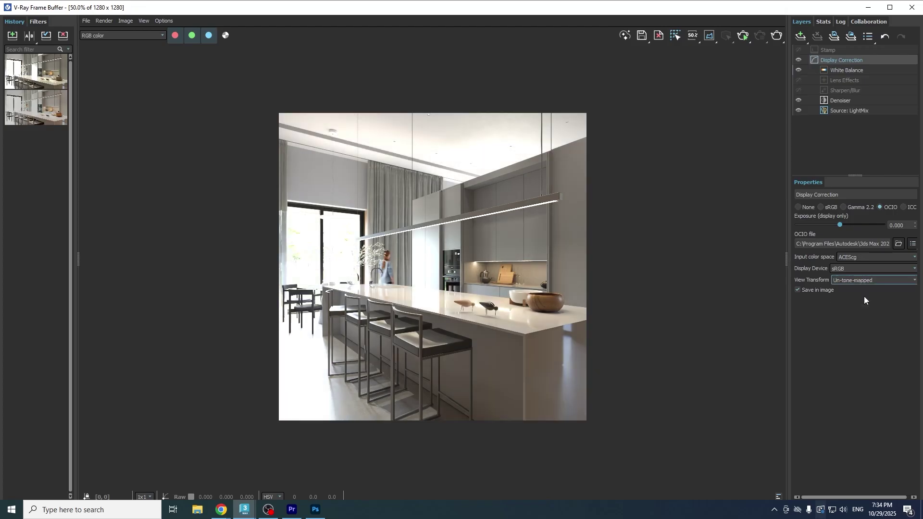
{"action": "left_click", "coordinate": [827, 70]}
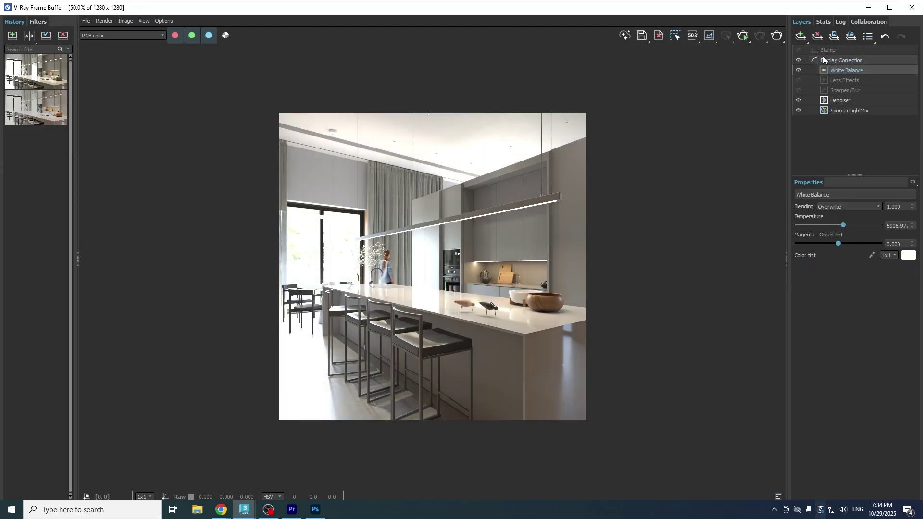
{"action": "left_click", "coordinate": [801, 36]}
{"action": "left_click", "coordinate": [820, 86]}
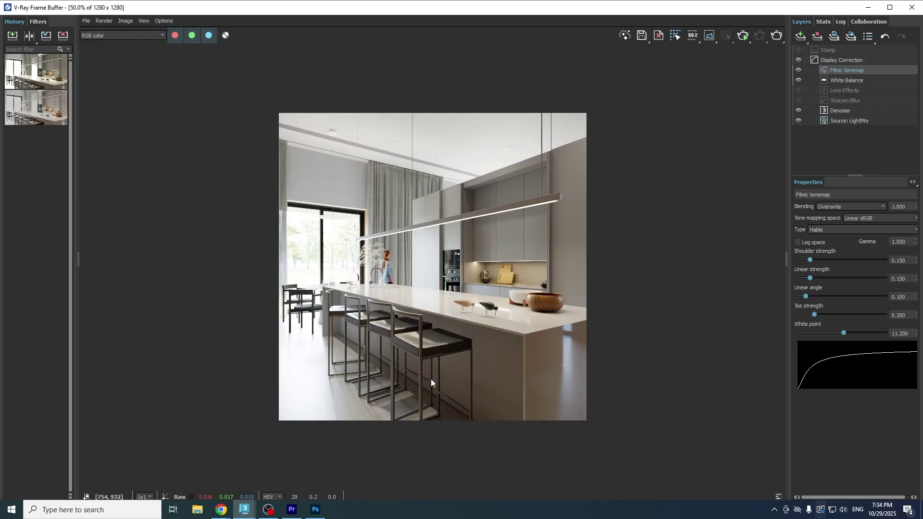
- Switch to the other scene's darker frame buffer and select its Exposure layer
{"action": "left_click", "coordinate": [245, 510]}
{"action": "left_click", "coordinate": [150, 467]}
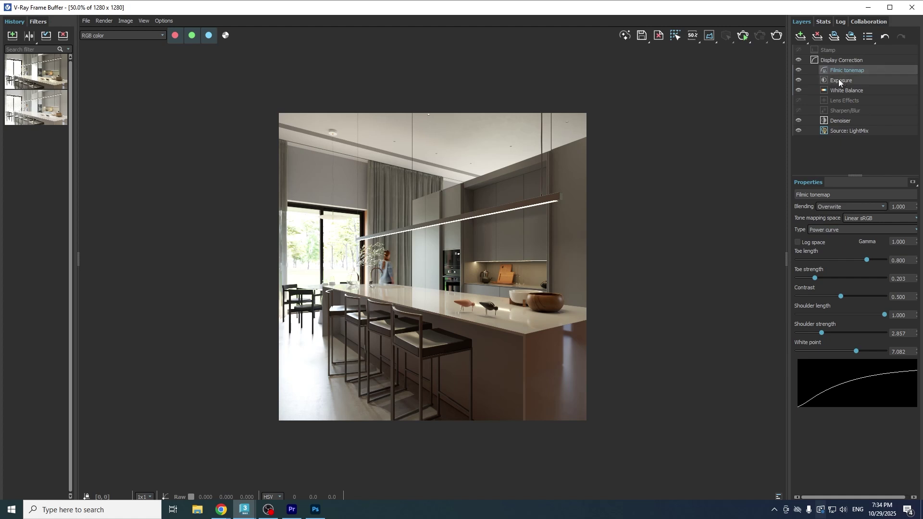
{"action": "mouse_move", "coordinate": [839, 82]}
{"action": "left_mouse_down"}
{"action": "mouse_move", "coordinate": [843, 68]}
{"action": "mouse_move", "coordinate": [833, 83]}
{"action": "left_mouse_up"}
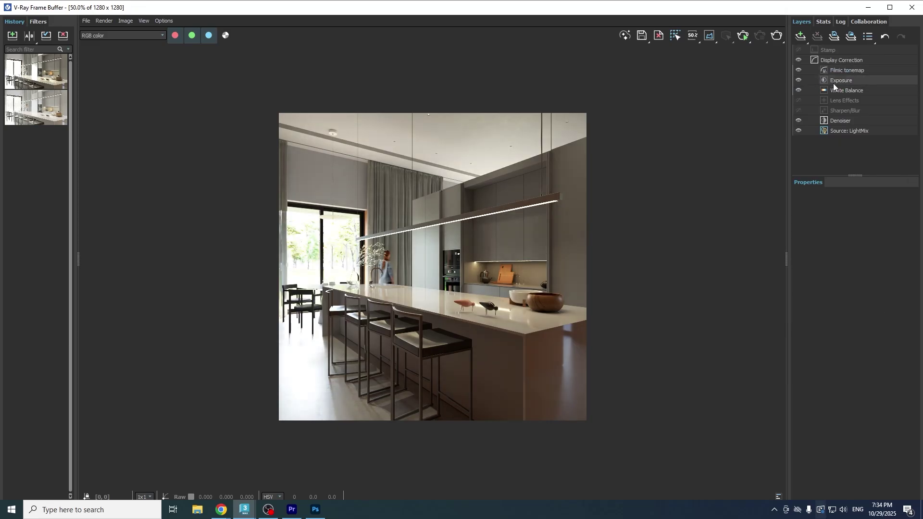